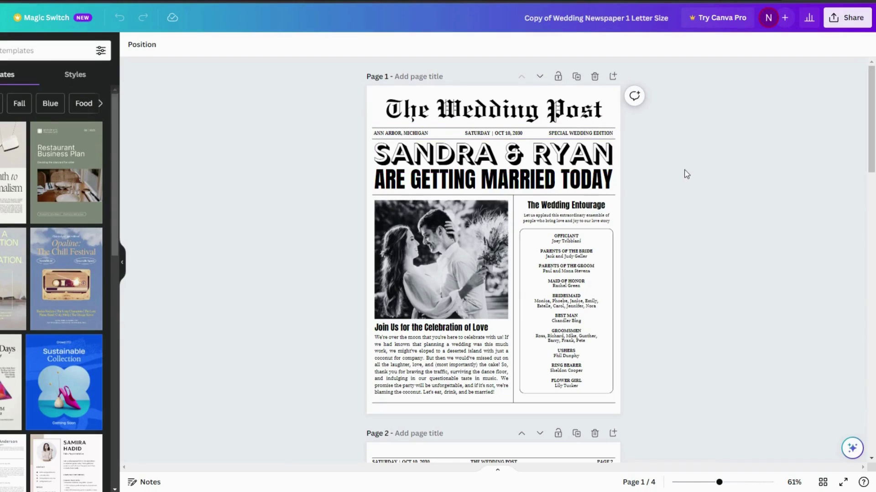
- Review the front, Highlights, Our Love Story and Well Wishes pages using the page thumbnails
scroll(685, 174, down, 5)
scroll(685, 173, down, 15)
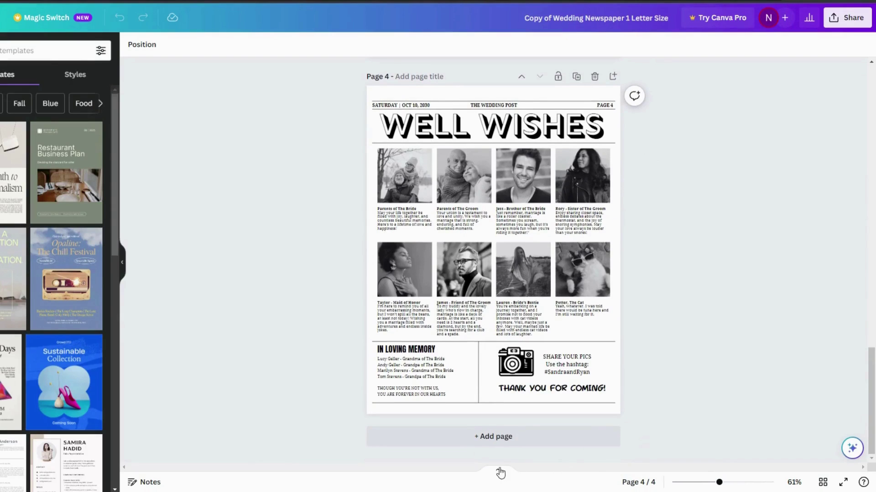
click(501, 473)
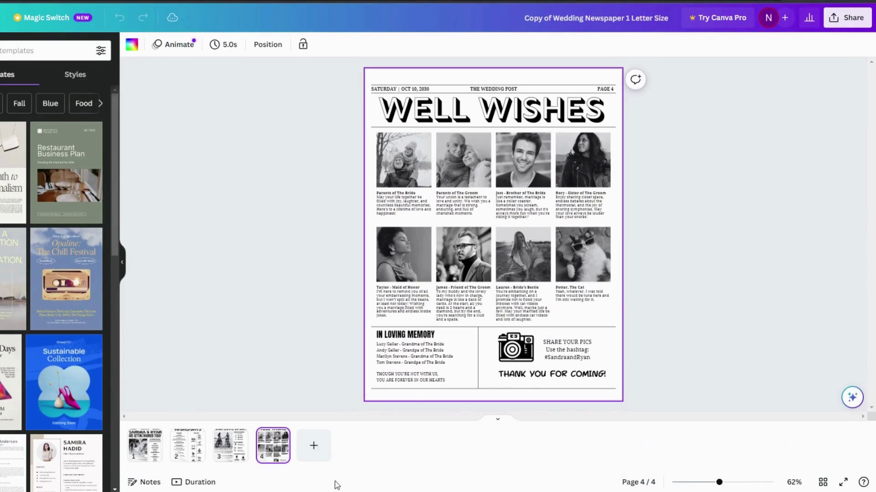
click(145, 447)
click(188, 447)
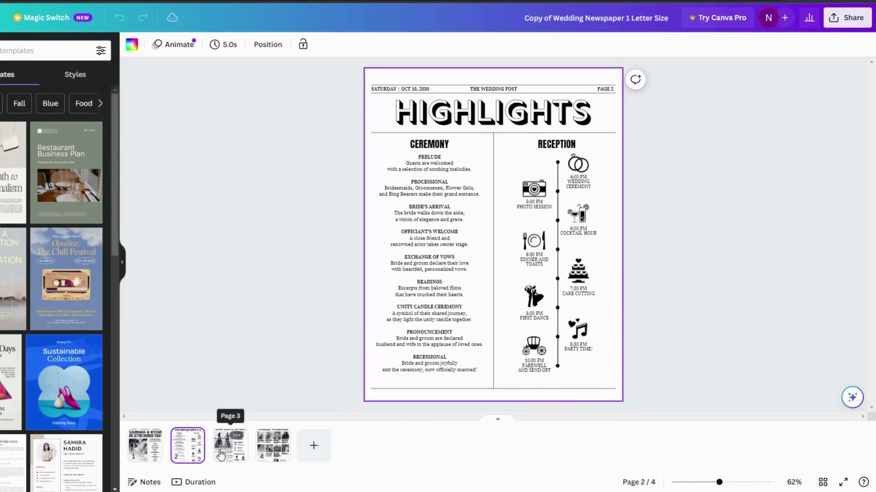
click(221, 452)
click(273, 449)
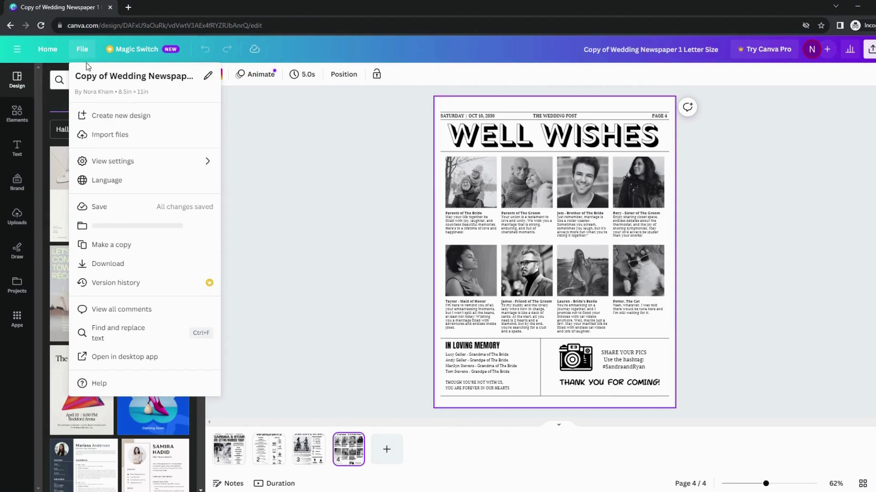
- Set up a custom-size new design in inches, 11 wide by 14 high
click(112, 117)
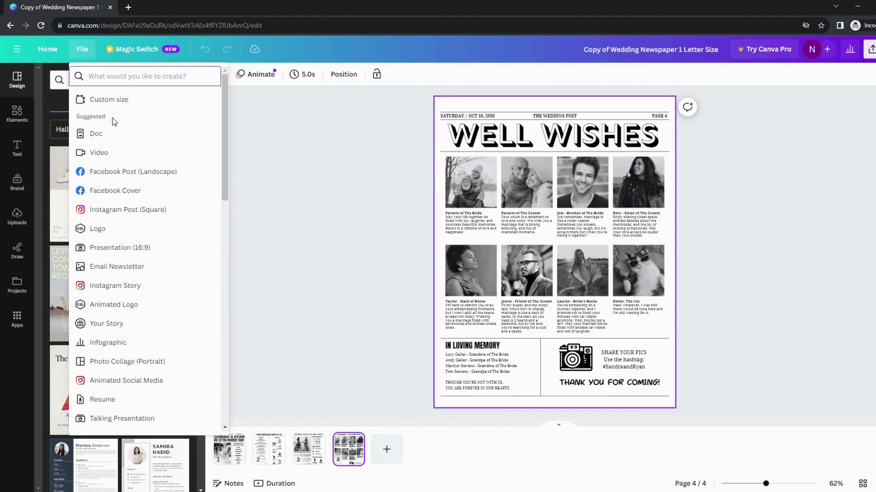
click(109, 100)
click(182, 118)
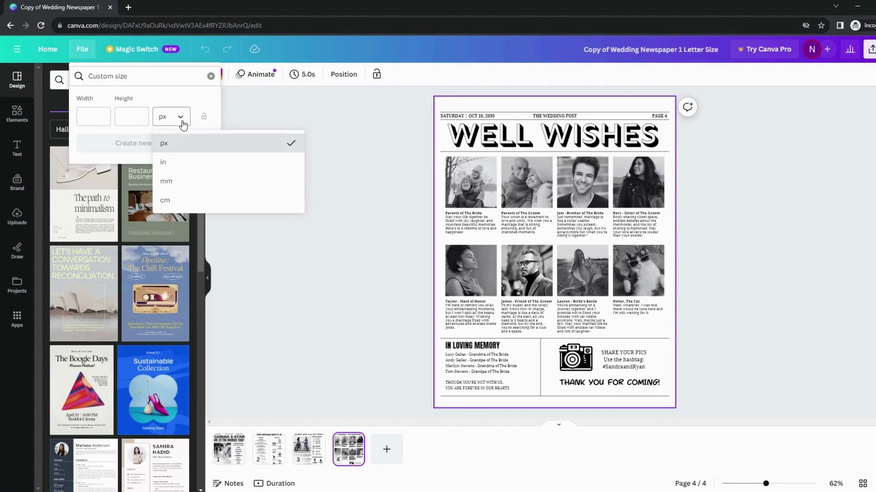
click(172, 162)
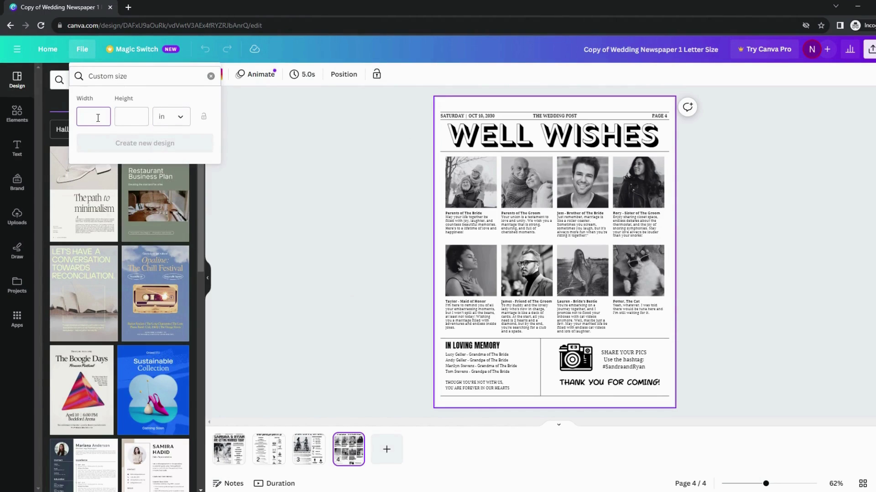
click(98, 117)
text(11)
click(133, 123)
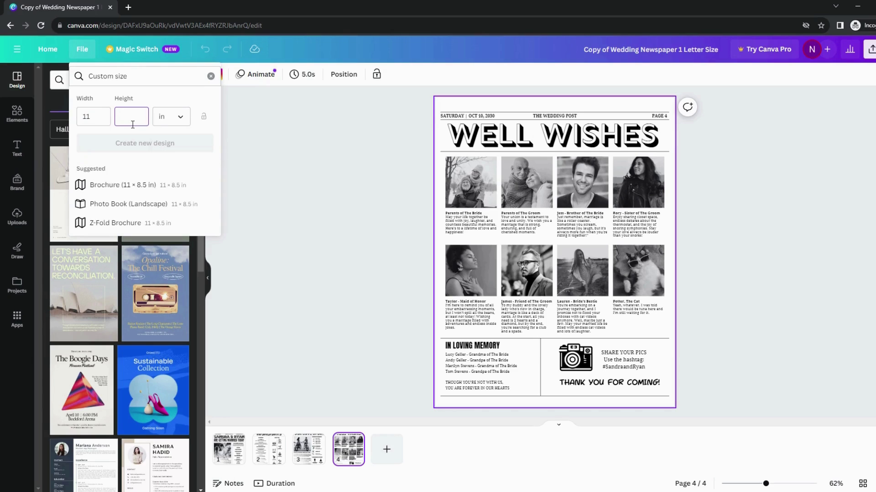
text(1)
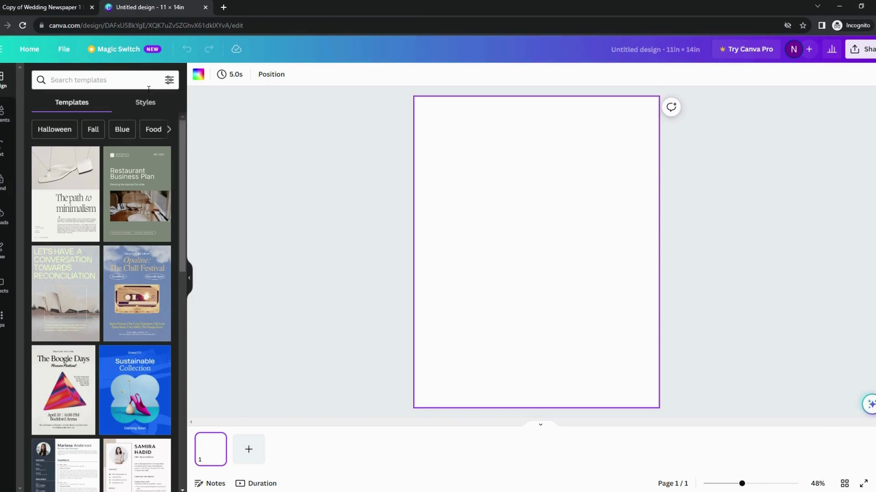
- In the wedding newspaper's grid view, select all four pages to copy them
click(65, 11)
click(845, 483)
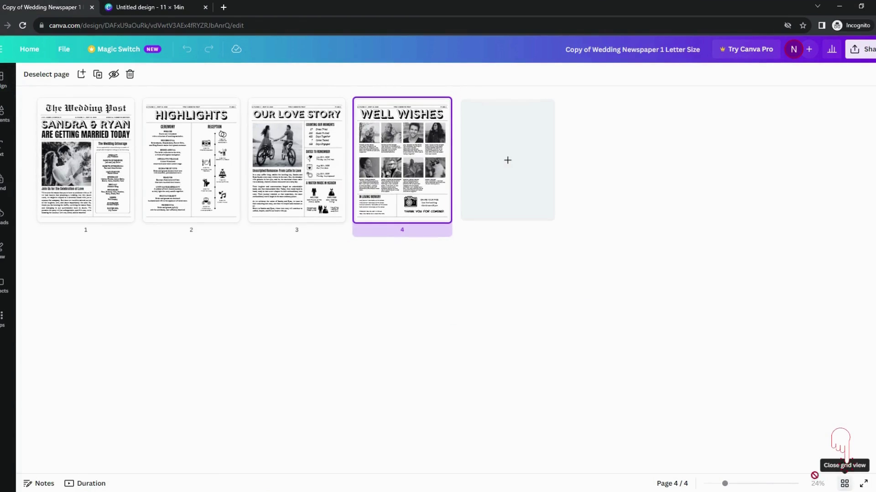
click(100, 187)
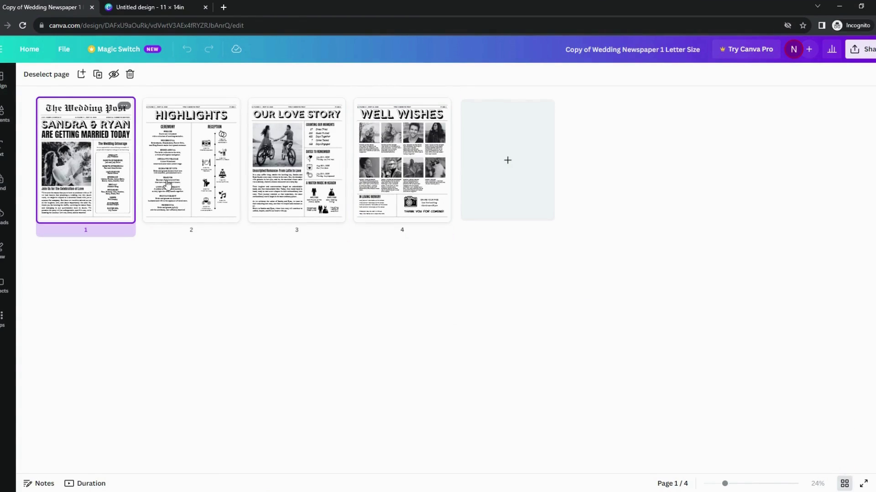
shift+click(204, 185)
shift+click(293, 187)
shift+click(402, 186)
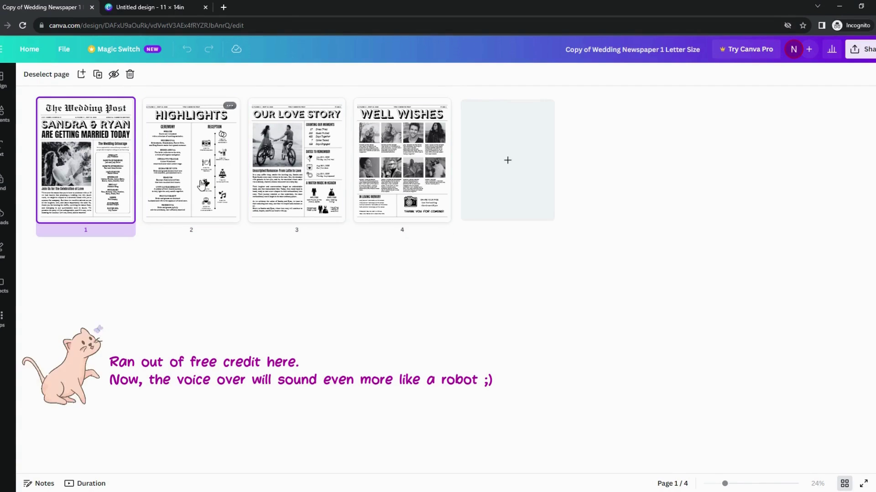
shift+click(204, 185)
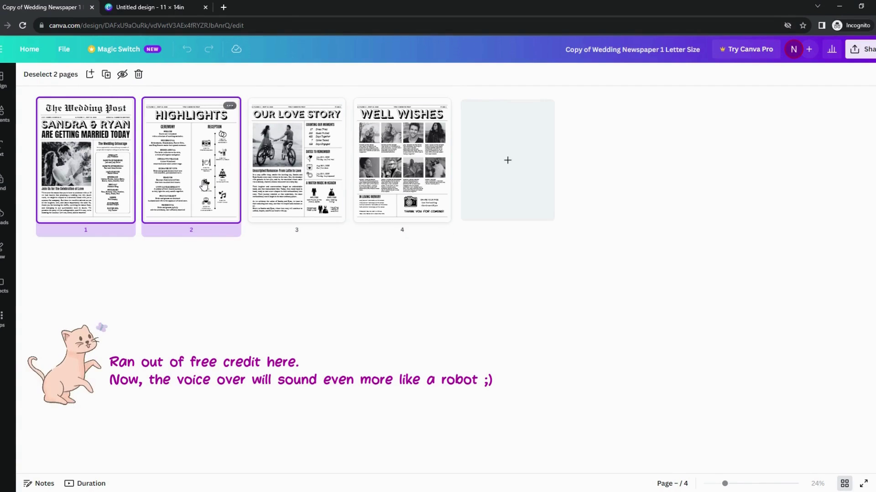
shift+click(292, 187)
shift+click(401, 186)
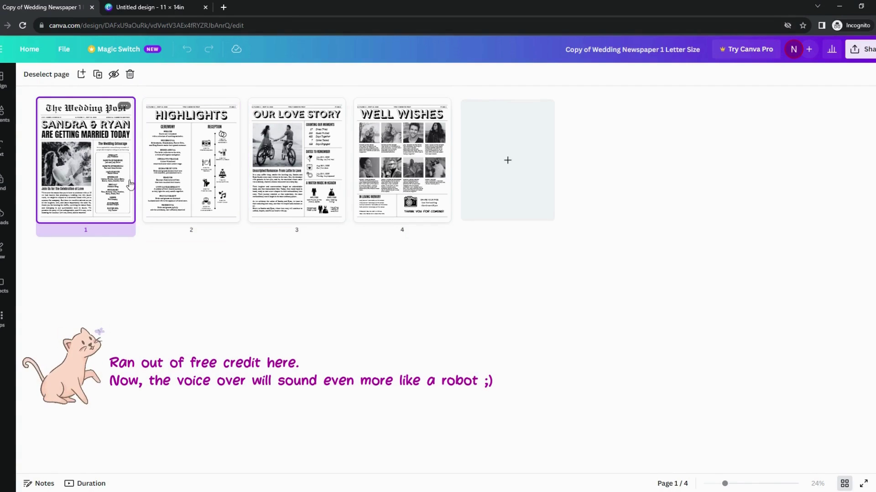
shift+click(204, 185)
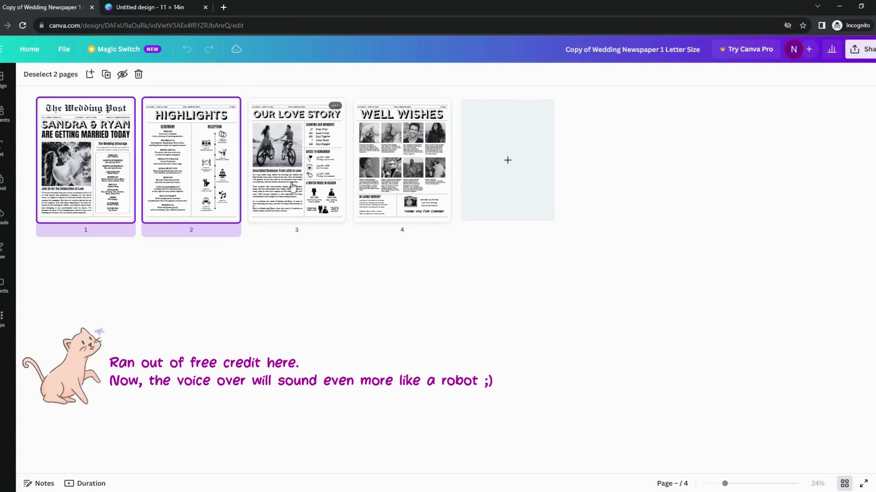
shift+click(292, 187)
shift+click(402, 186)
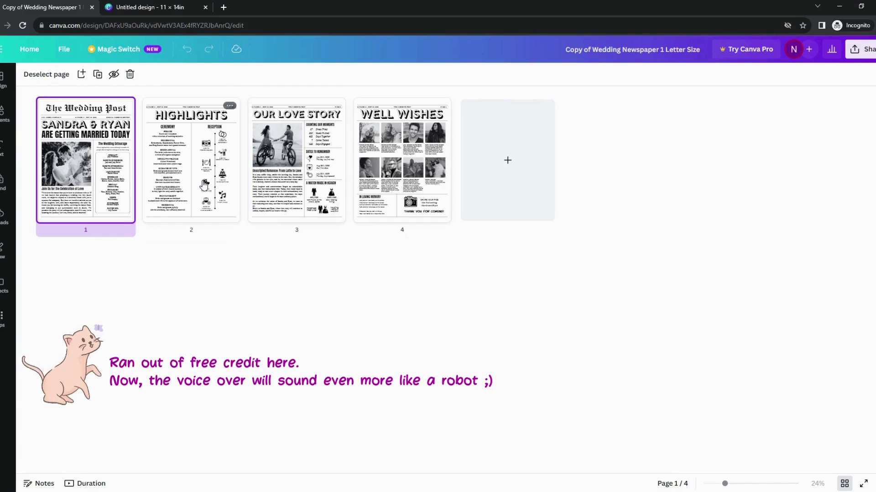
shift+click(204, 184)
shift+click(292, 187)
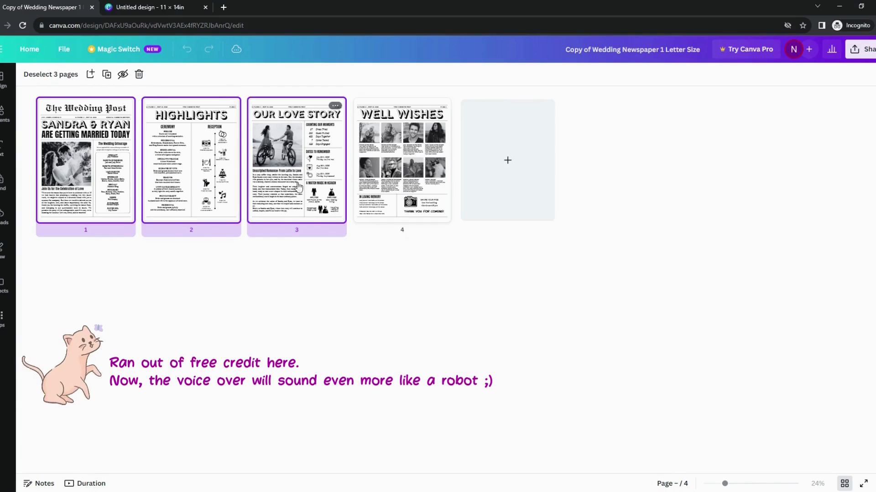
shift+click(402, 186)
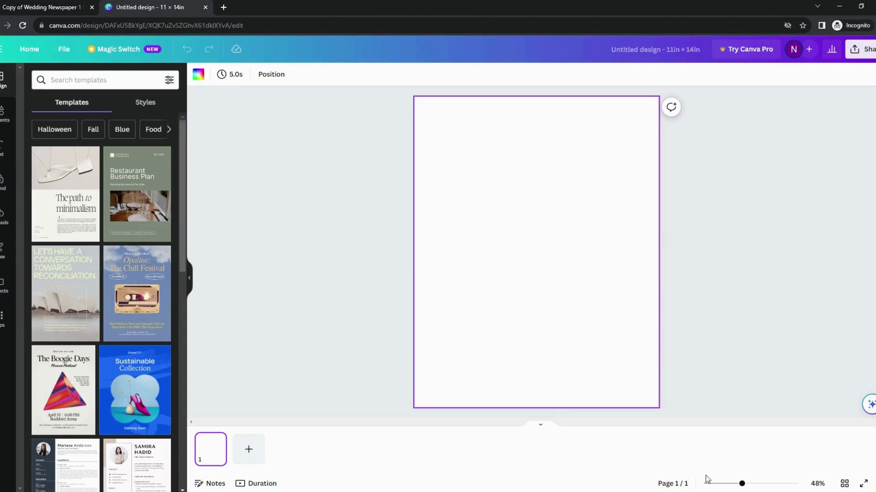
- Paste the four pages into the new design's grid and delete its blank first page
click(844, 483)
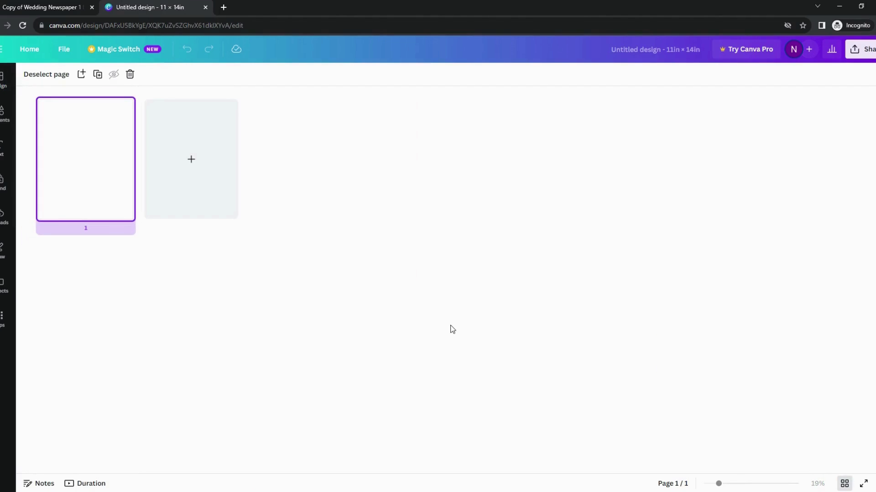
key(ctrl+v)
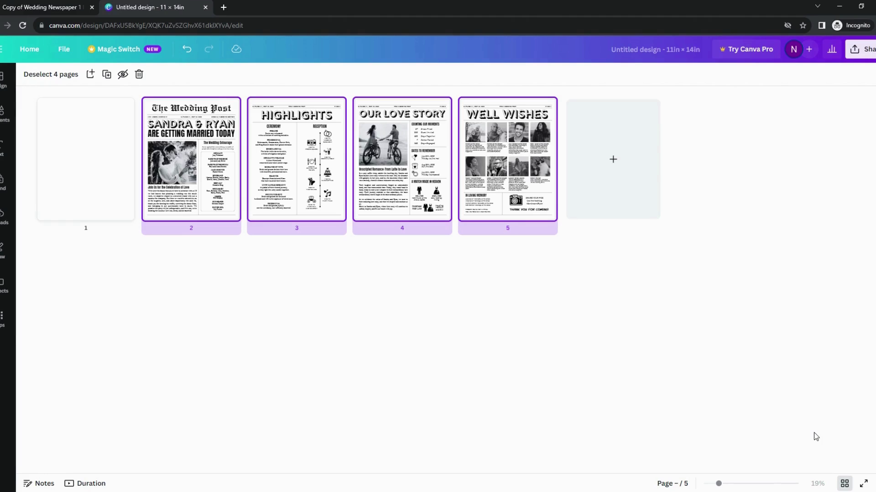
click(844, 484)
click(206, 460)
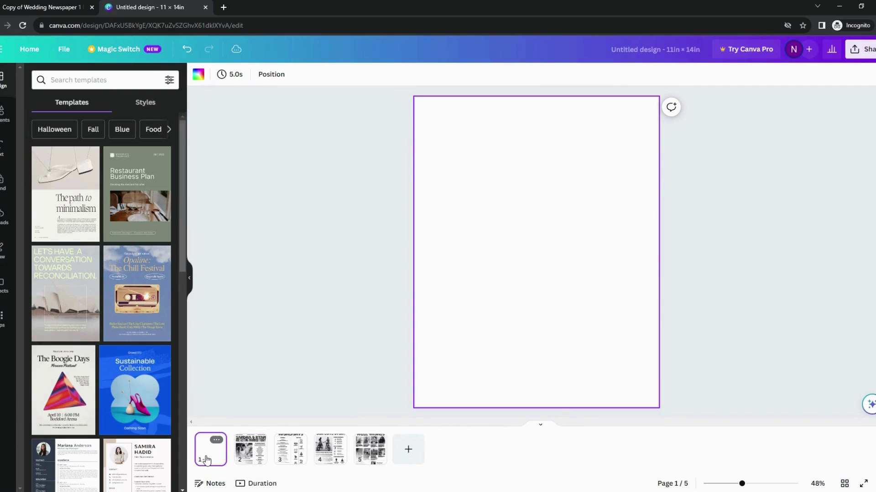
key(Delete)
click(250, 452)
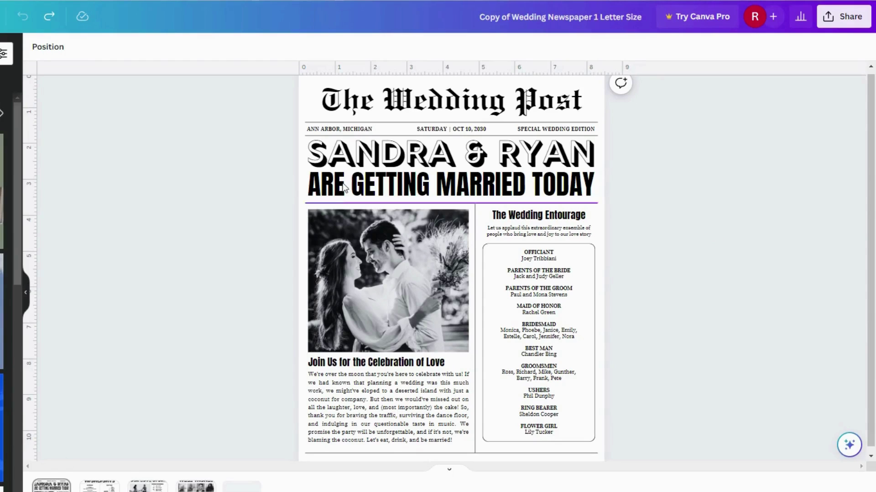
- Select the whole front-page headline line and type the new couple's names over the sample names
click(386, 157)
double_click(386, 157)
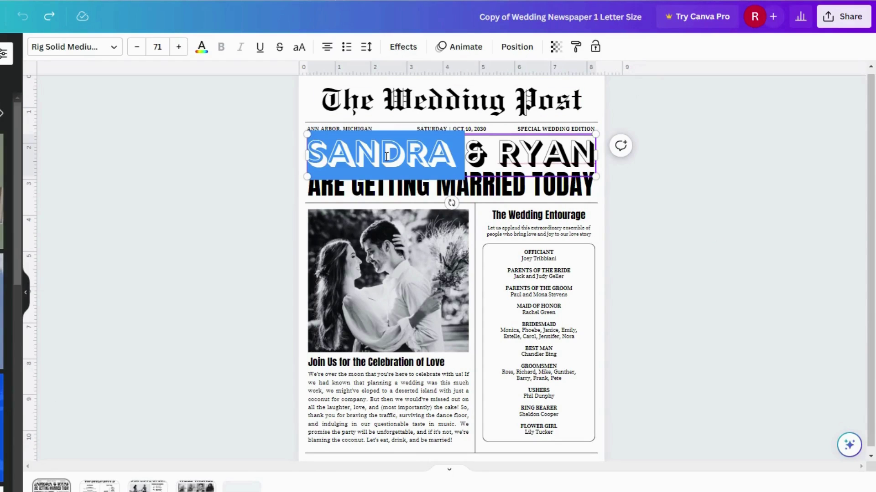
click(386, 157)
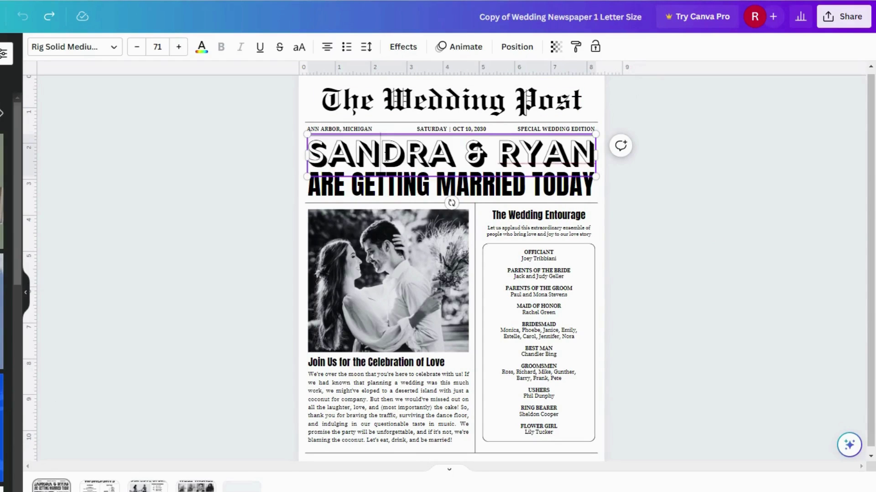
triple_click(386, 157)
click(463, 165)
drag(460, 162, 321, 163)
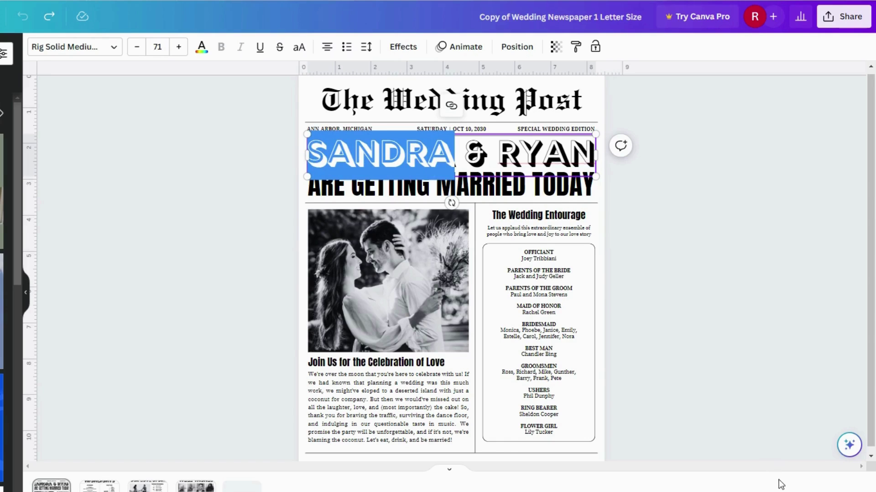
triple_click(430, 158)
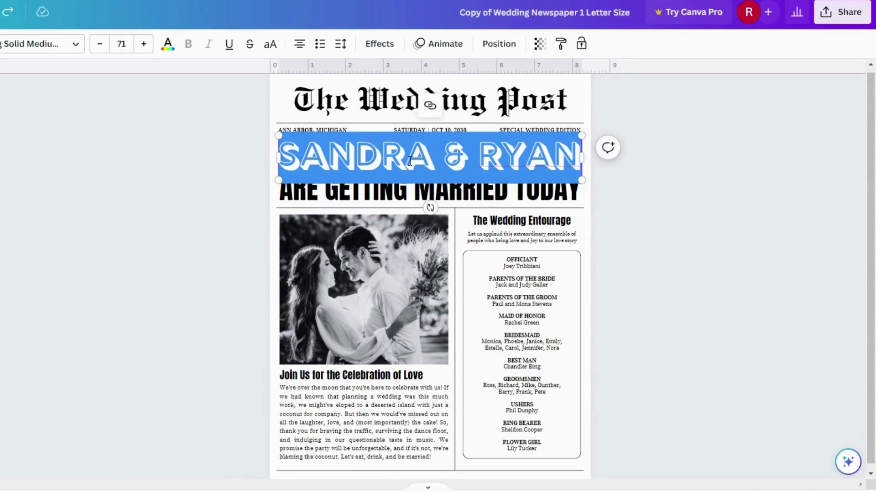
text(JULIA)
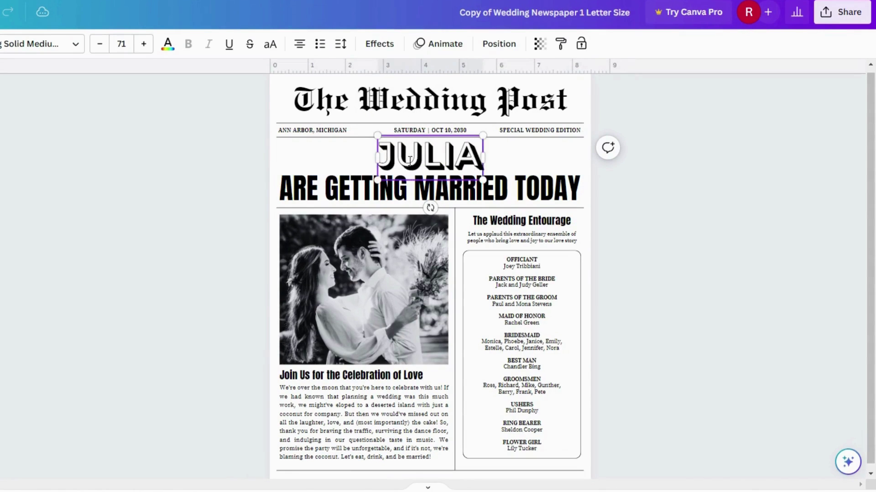
text( & MICHAEL)
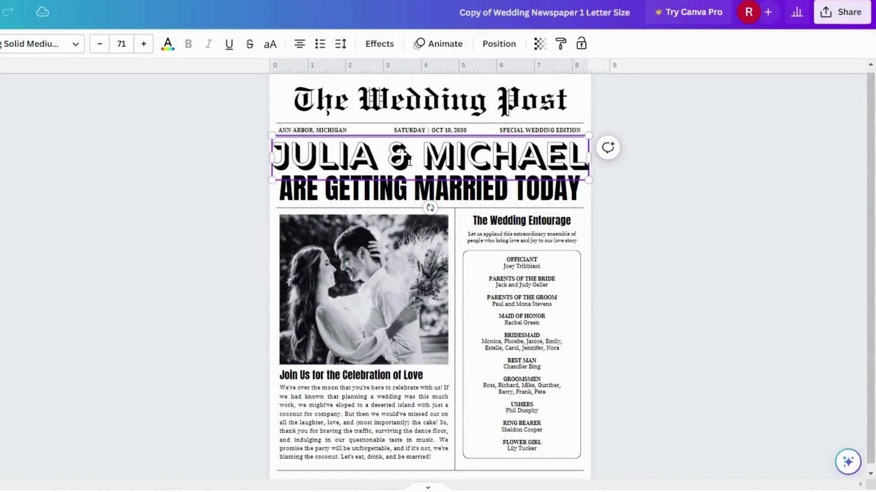
key(Escape)
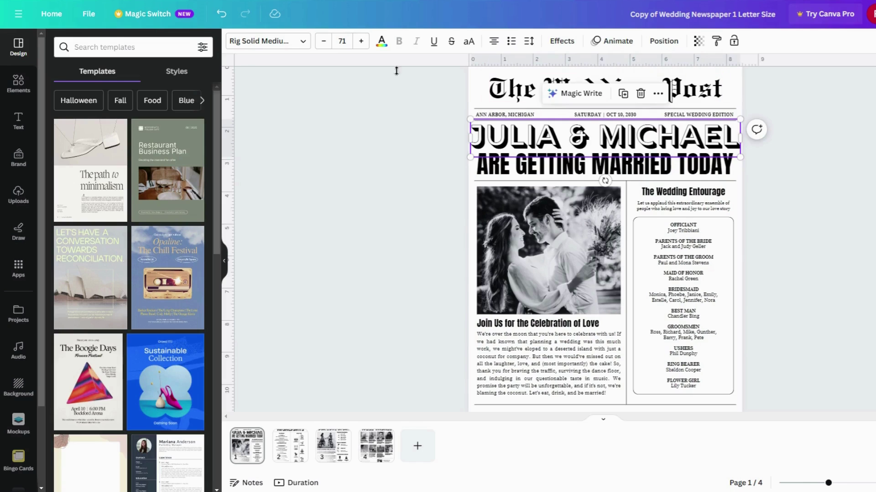
- Browse Handwriting fonts for the headline, keeping Rig Solid Medium Fill
click(303, 40)
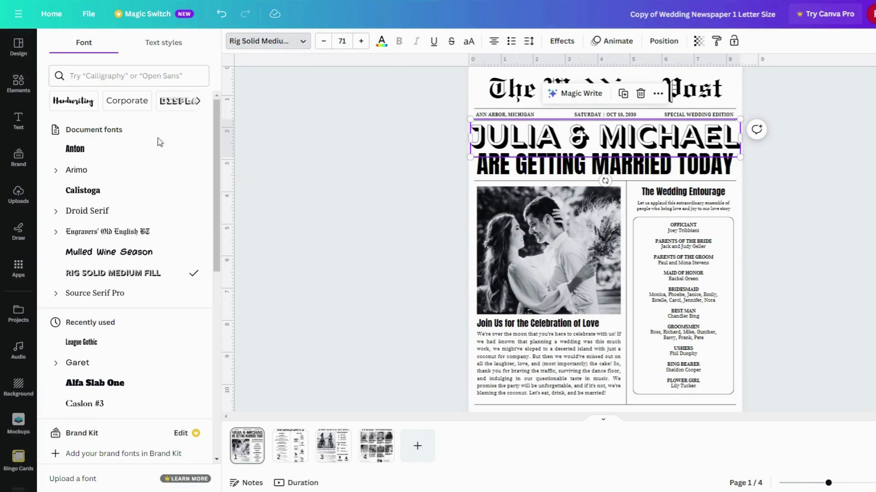
scroll(146, 194, down, 7)
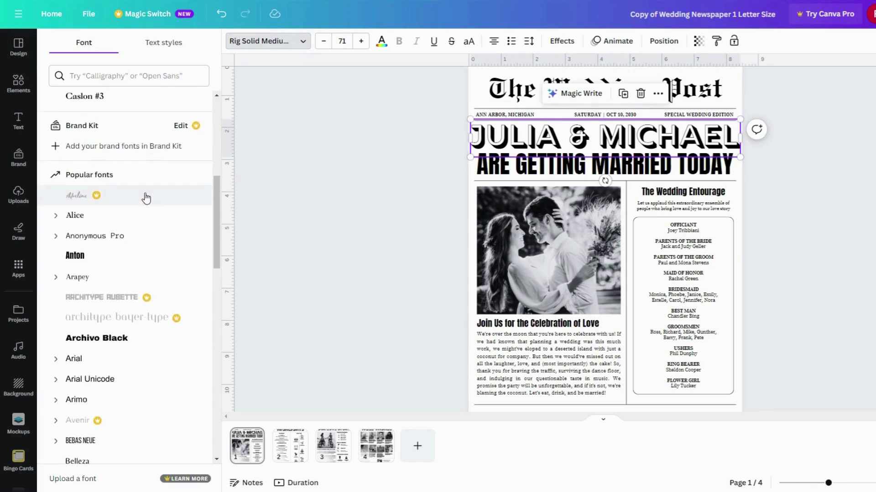
scroll(146, 196, up, 6)
scroll(146, 197, up, 2)
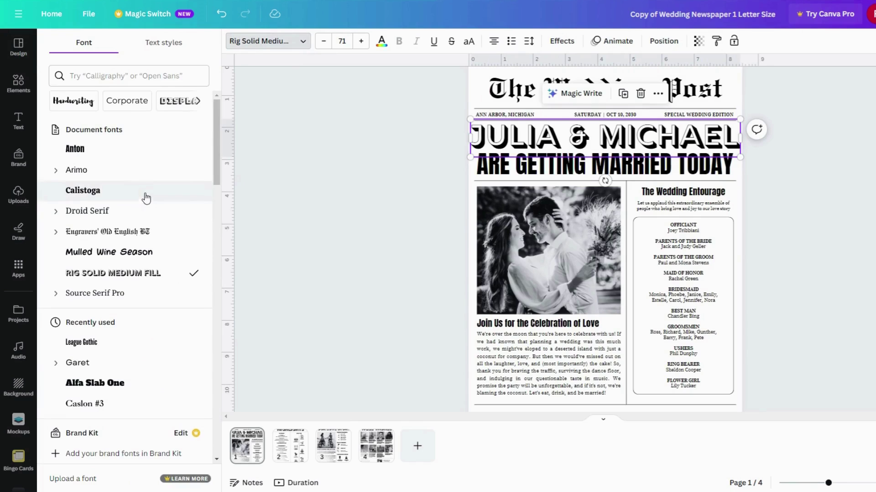
click(85, 103)
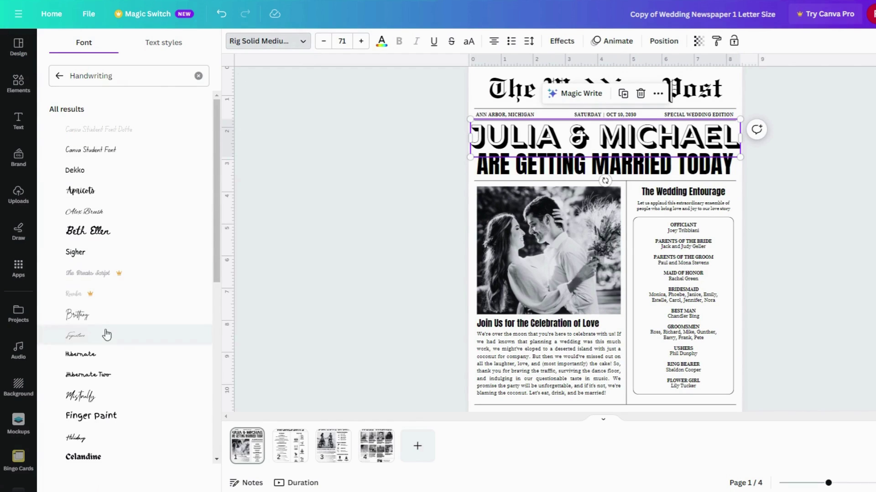
click(59, 75)
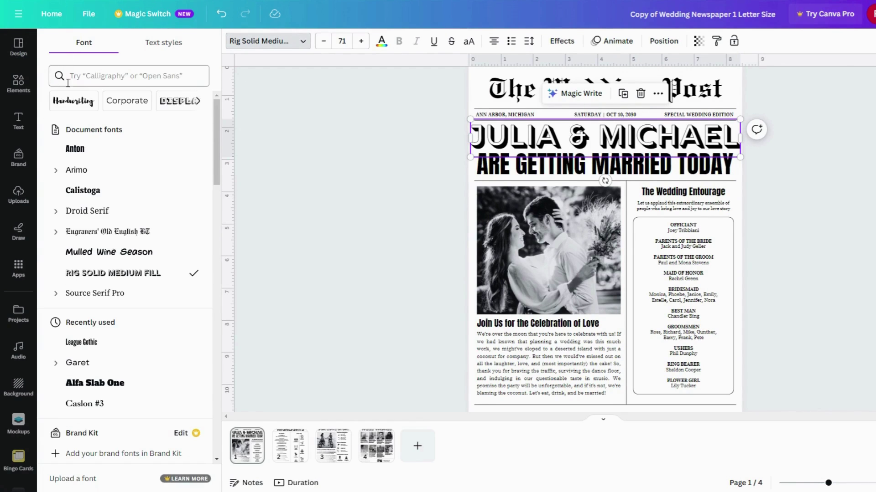
- Lower the headline font size to about 70 and resize its box to fit the page width
click(329, 45)
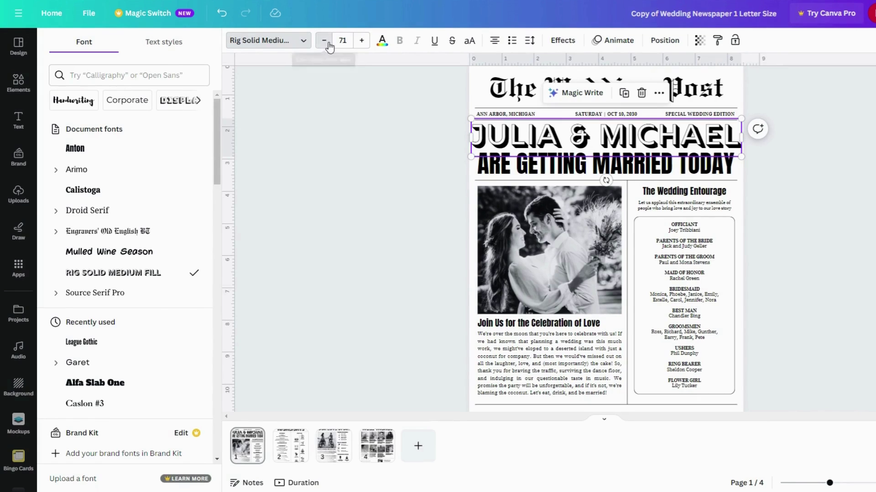
click(329, 44)
click(329, 45)
click(328, 45)
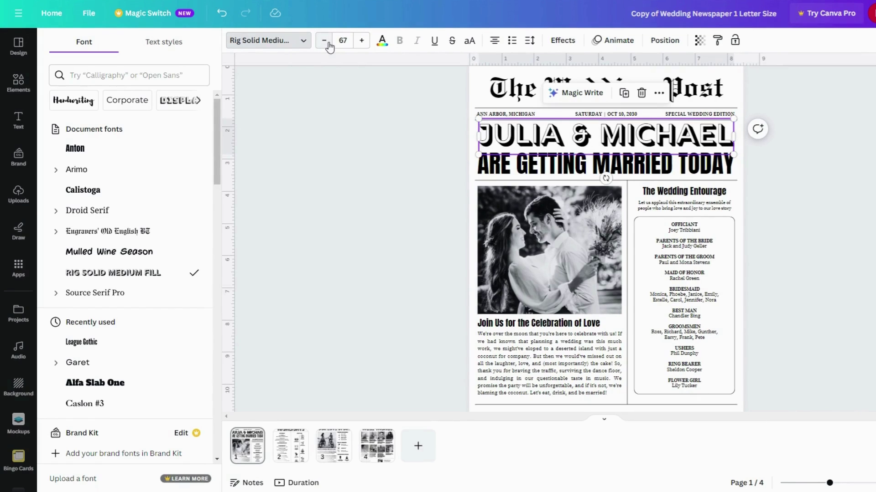
click(343, 41)
key(Return)
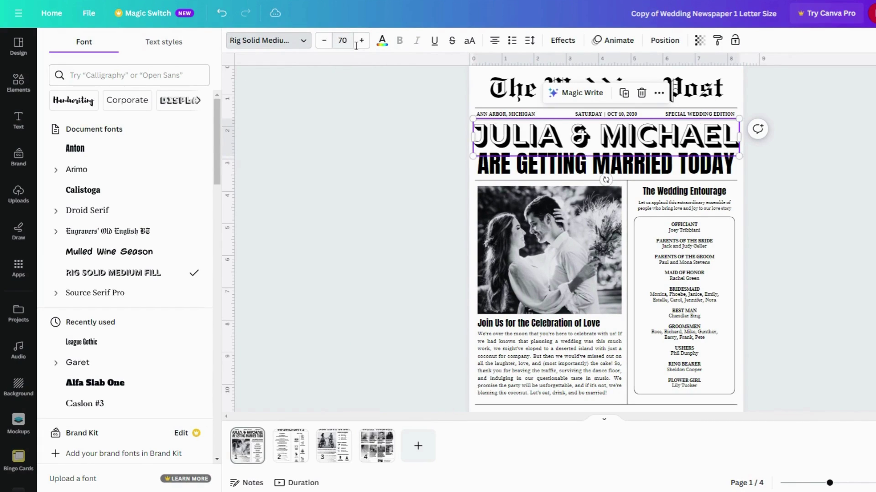
drag(478, 160, 477, 156)
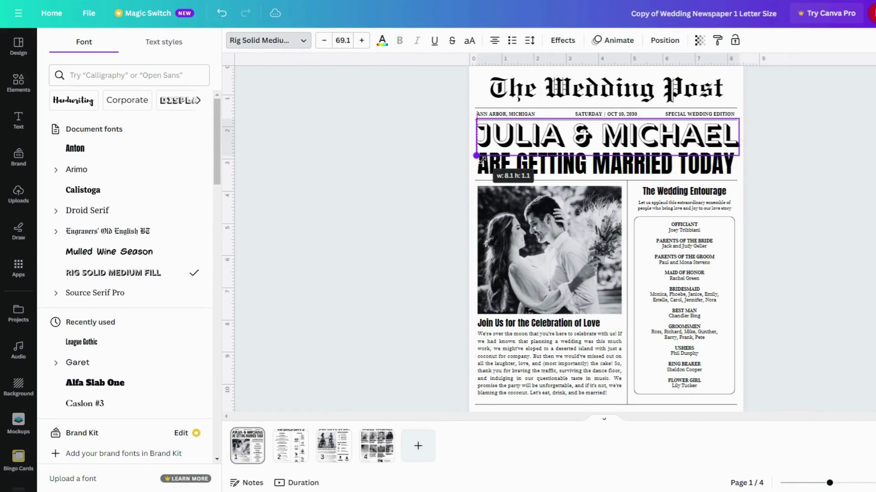
drag(739, 120, 739, 128)
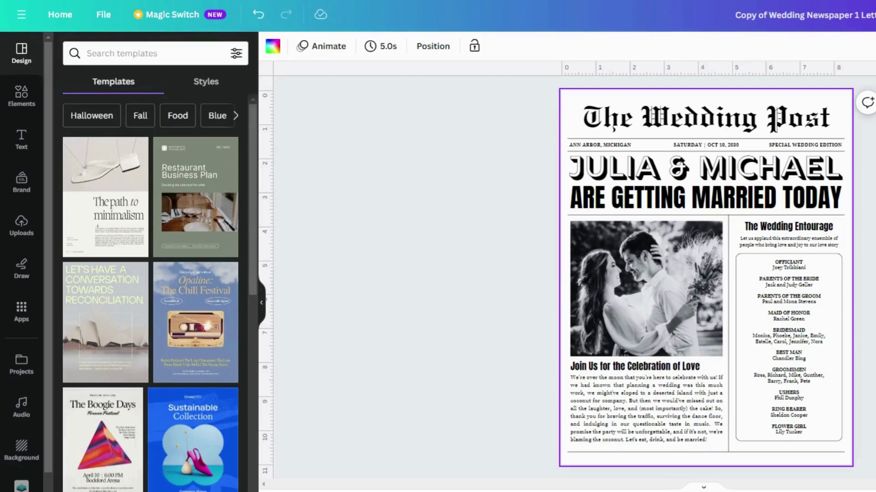
- Make the celebration paragraph red, bold, underlined and all capitals
double_click(647, 408)
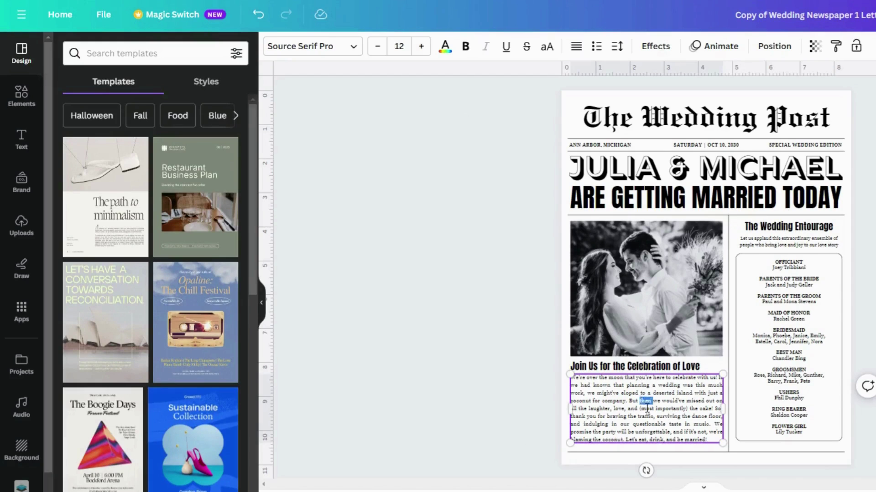
key(ctrl+a)
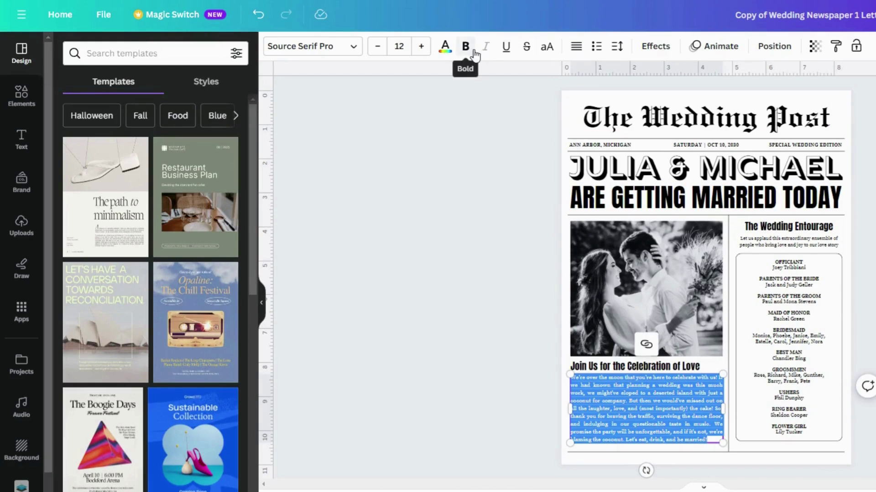
click(444, 46)
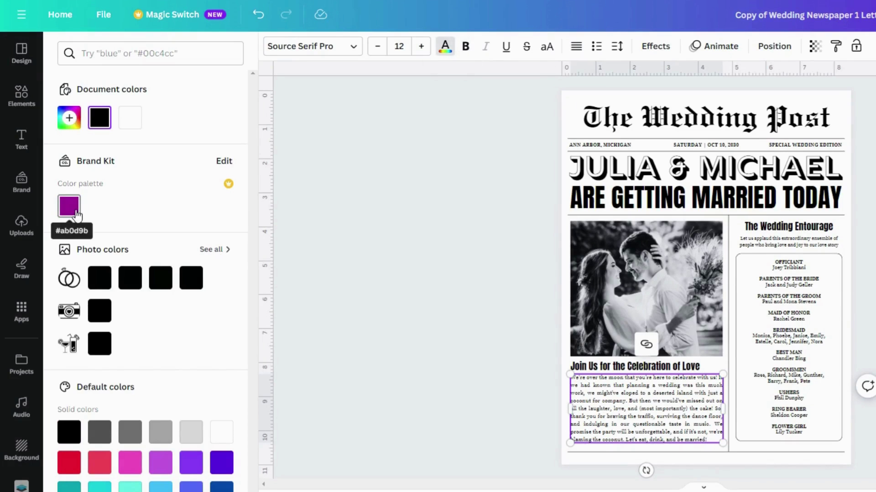
click(100, 462)
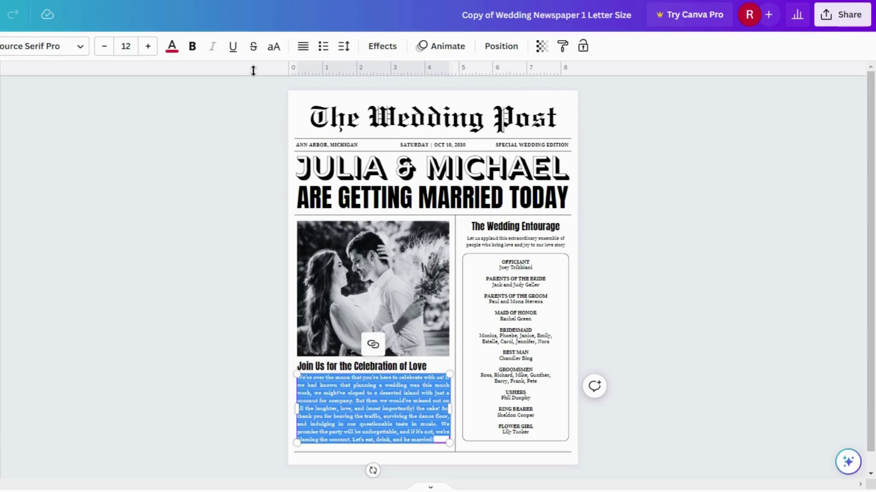
click(193, 47)
click(234, 48)
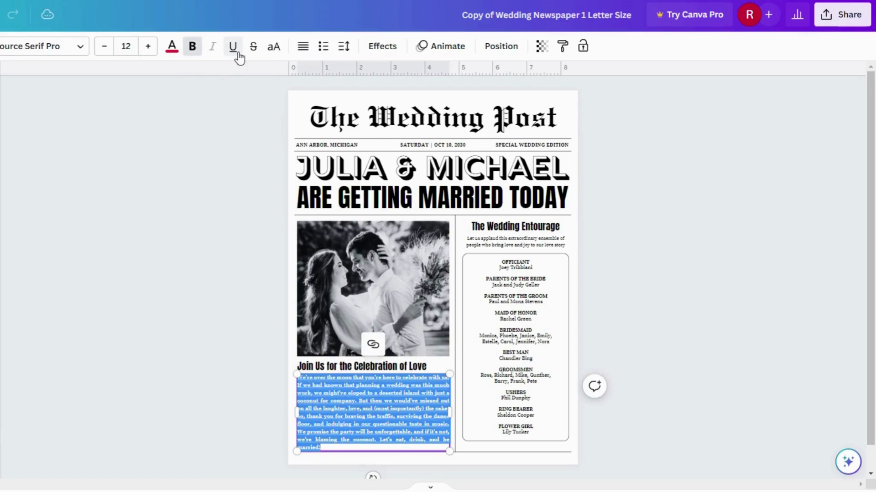
click(274, 48)
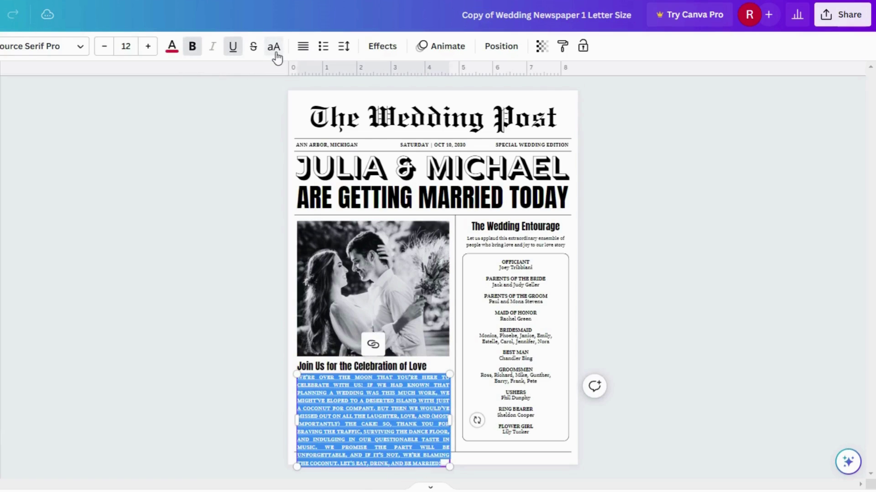
- Return the paragraph to justified alignment and keep letter spacing at 0
click(303, 53)
click(303, 53)
click(303, 53)
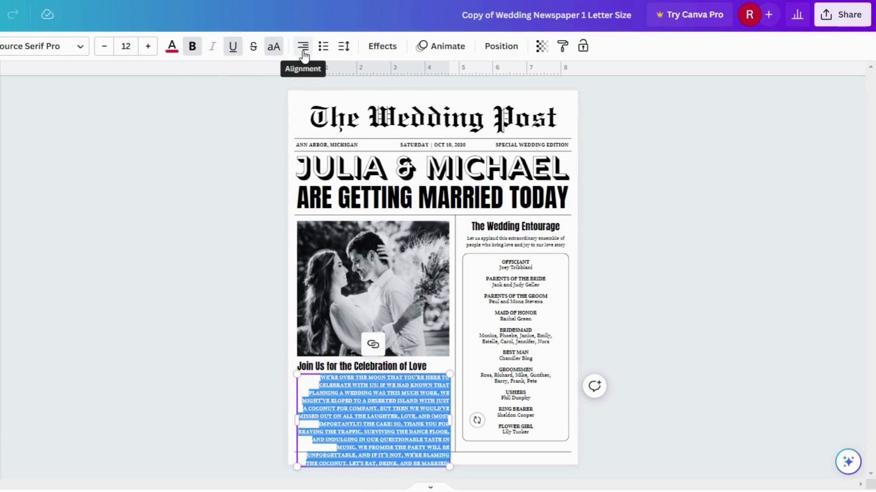
click(303, 53)
click(343, 46)
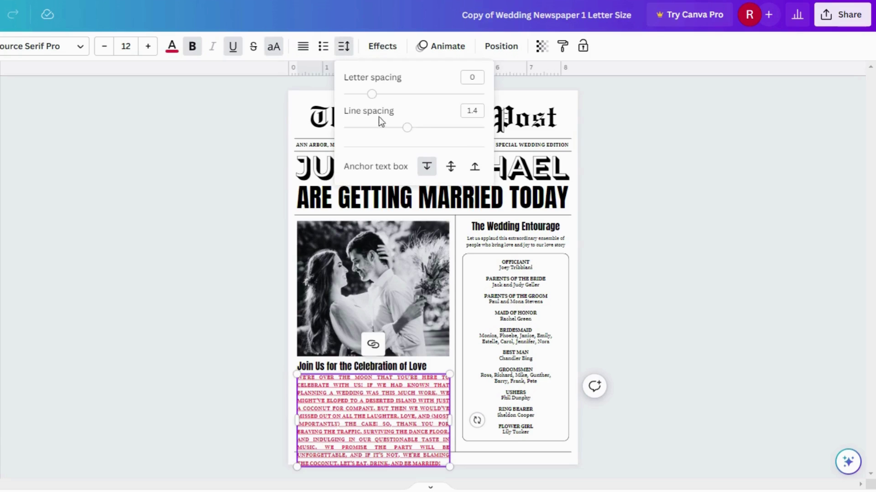
mouse_move(375, 101)
mouse_down()
mouse_move(388, 94)
mouse_move(371, 92)
mouse_up()
- Set line spacing to about 1.3, then shrink the five Dress Tried–Days Engaged labels to 12 pt
mouse_move(407, 128)
mouse_down()
mouse_move(419, 133)
mouse_move(404, 131)
mouse_up()
click(254, 141)
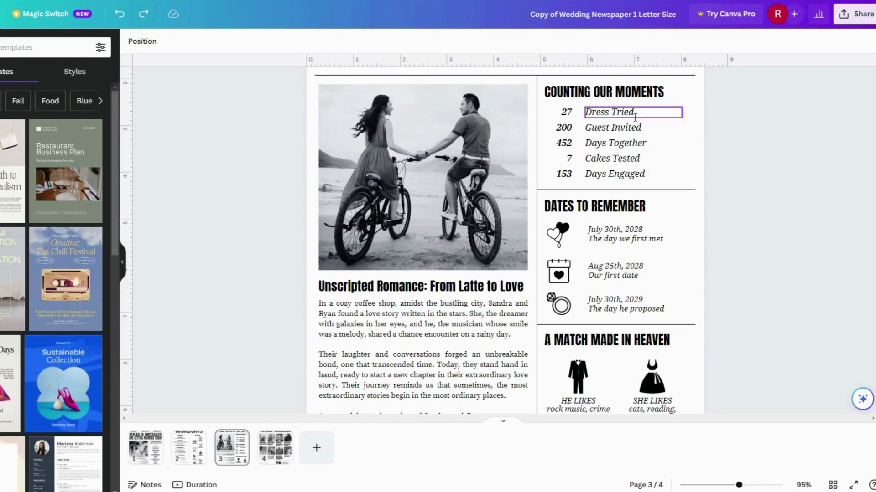
click(635, 117)
shift+click(638, 128)
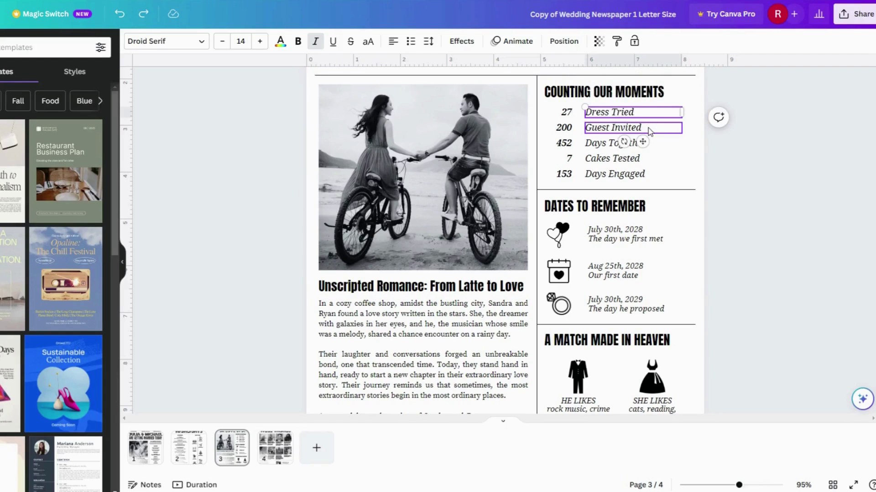
shift+click(652, 145)
shift+click(653, 160)
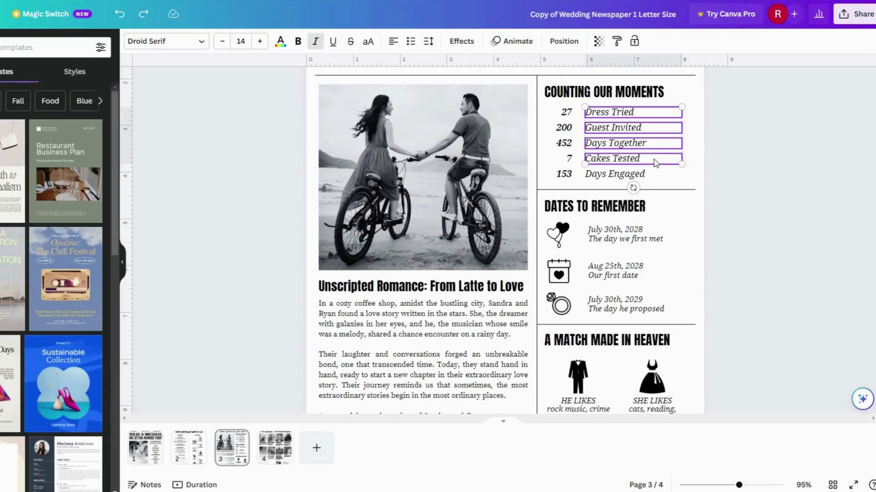
shift+click(655, 176)
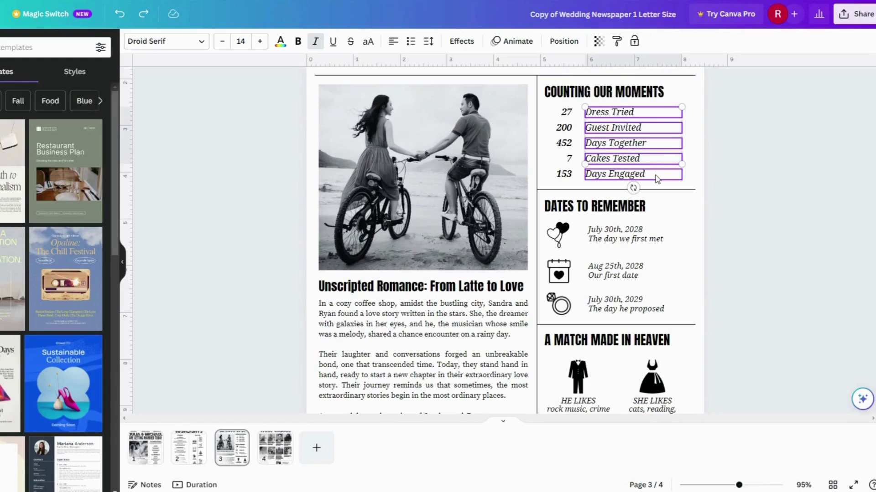
click(791, 205)
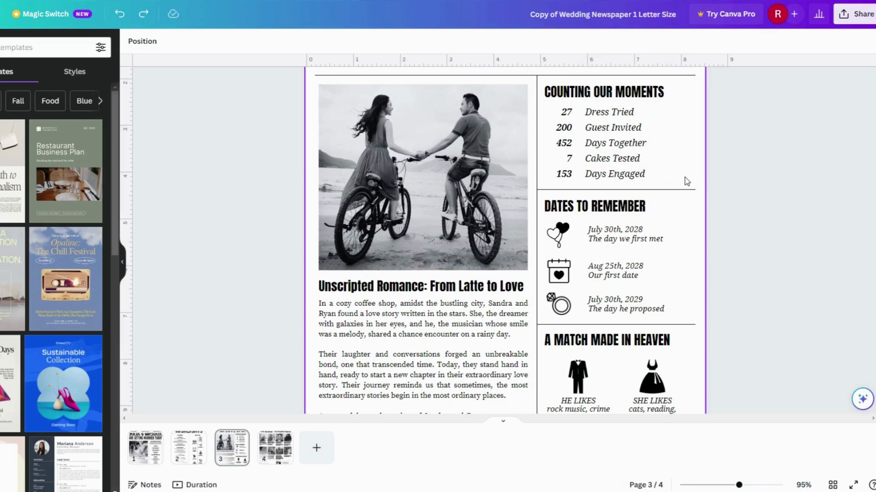
drag(686, 181, 587, 105)
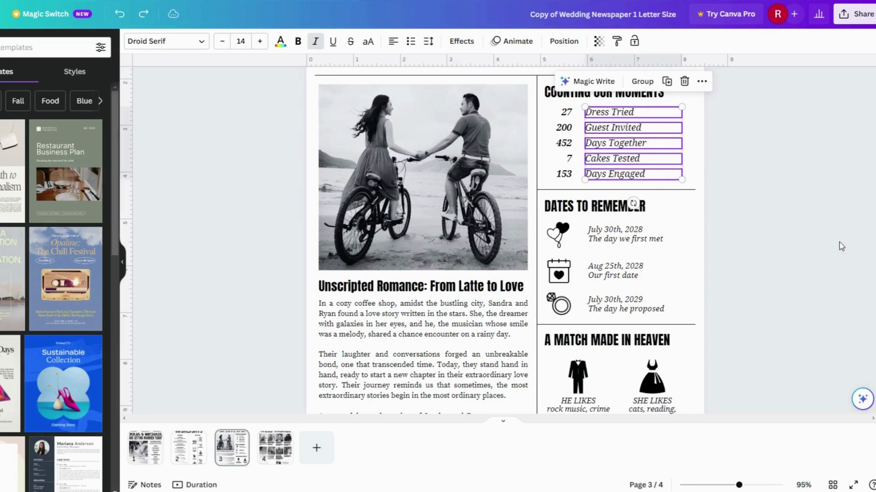
click(228, 46)
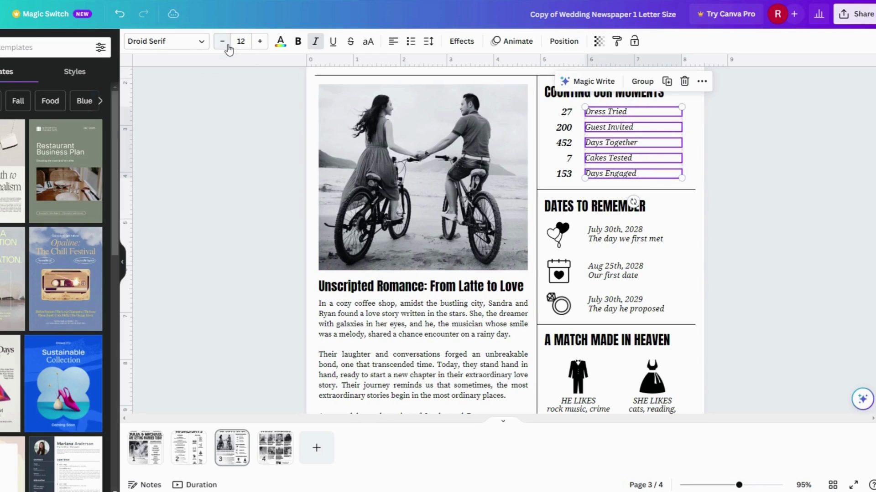
- Add a 'Thank you' subheading to page 3, moved to the page bottom and made smaller
click(799, 430)
scroll(165, 269, down, 2)
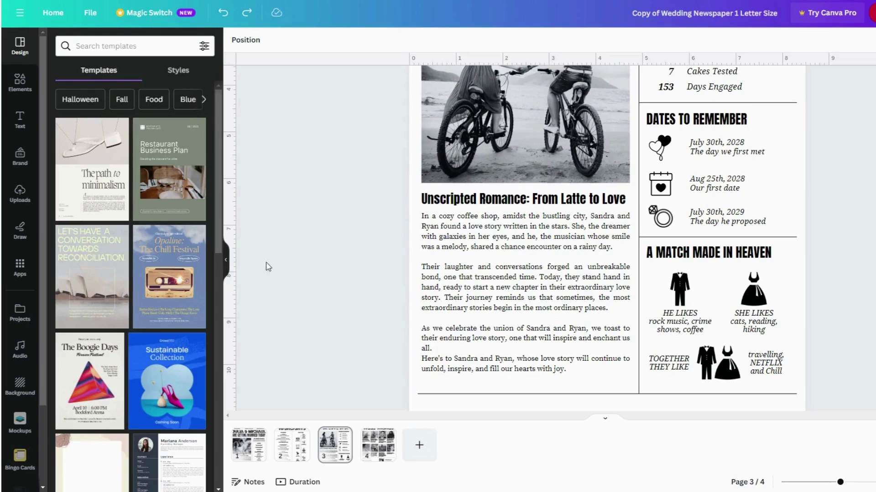
click(24, 130)
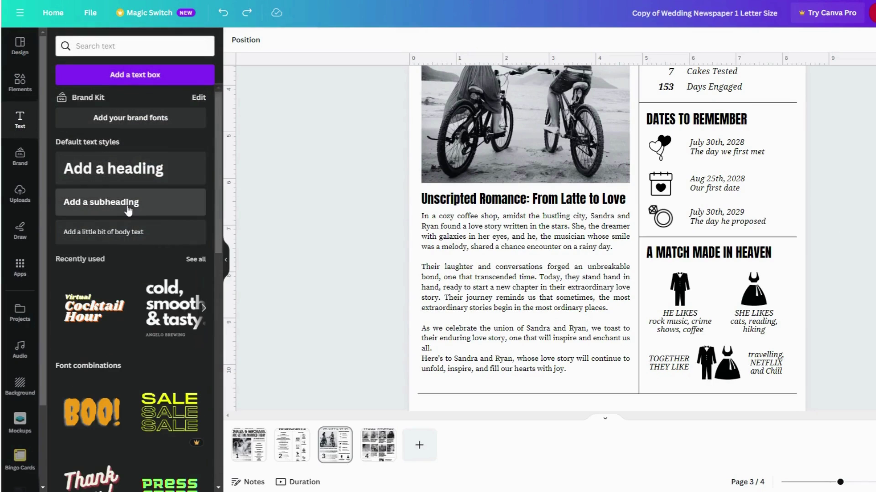
click(129, 206)
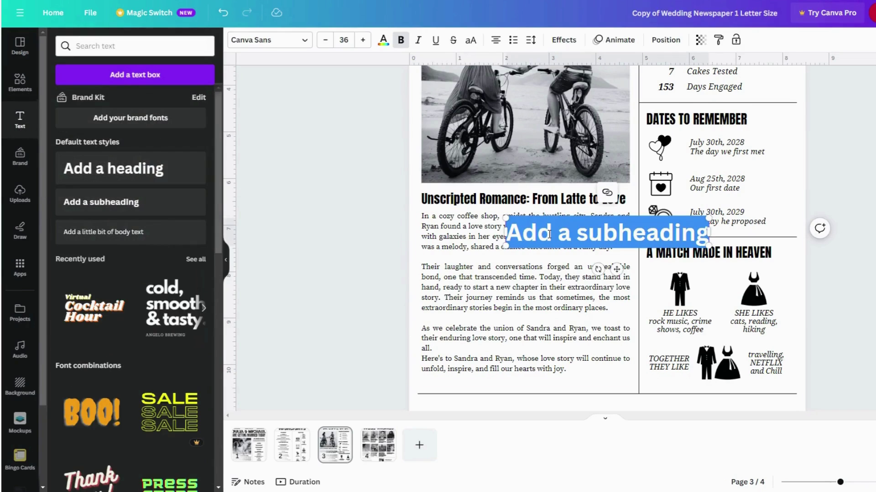
text(Thank)
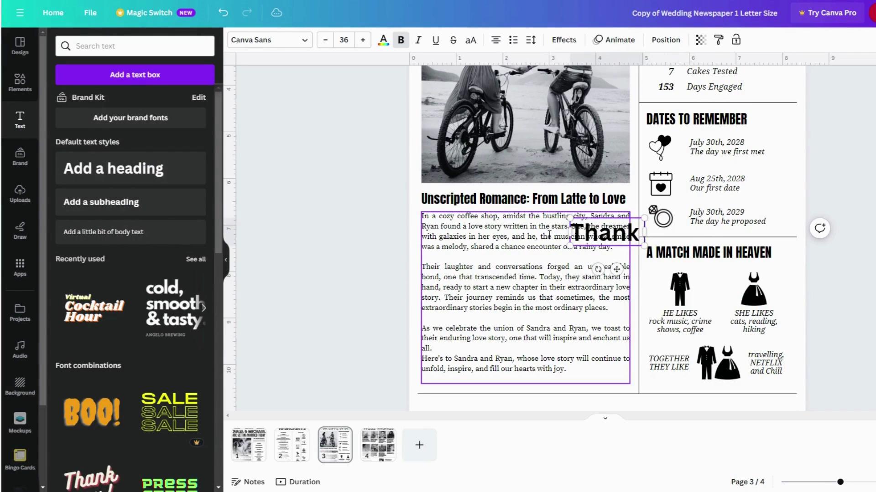
text( you)
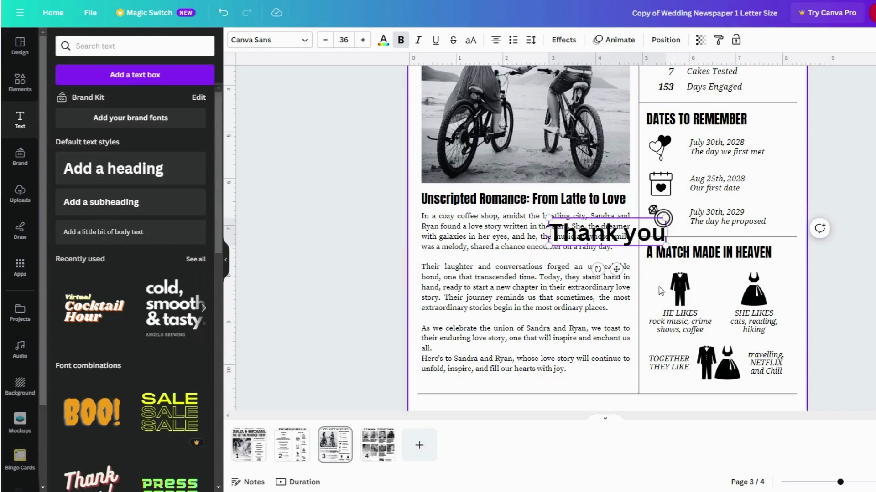
drag(616, 269, 570, 427)
drag(623, 374, 588, 388)
- Duplicate the 'Thank you' text and move the copy to the column's left edge
click(358, 276)
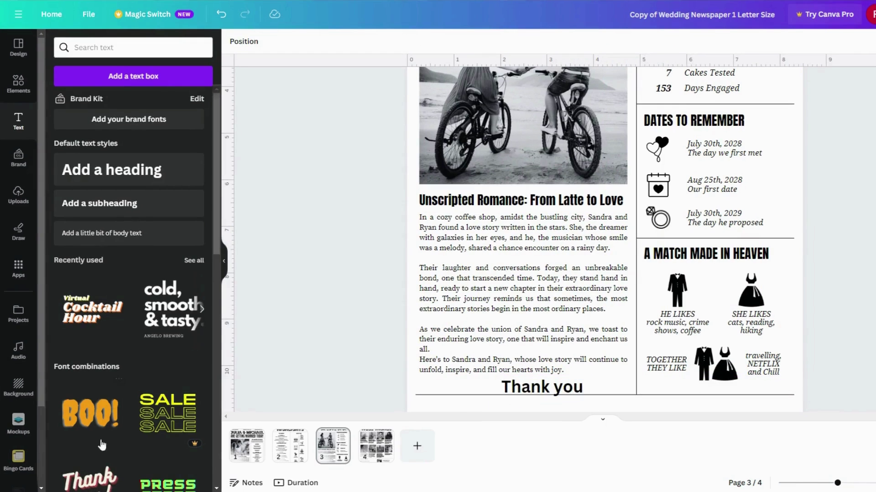
click(561, 387)
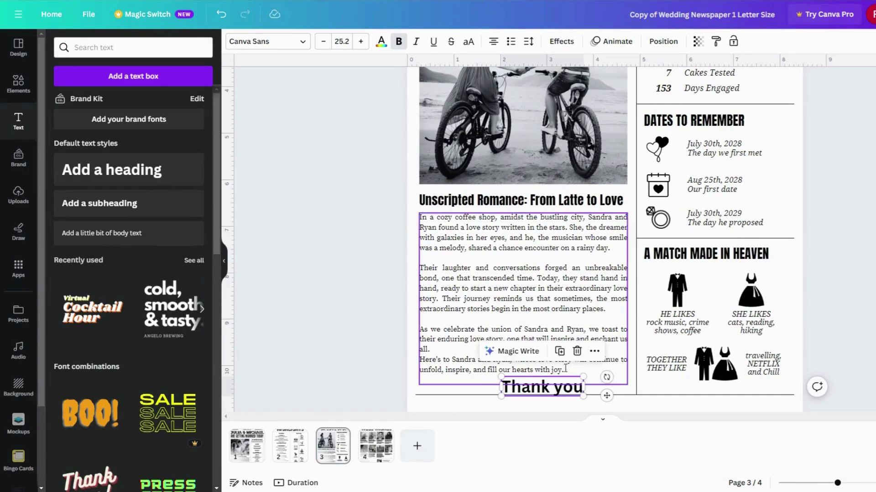
click(560, 351)
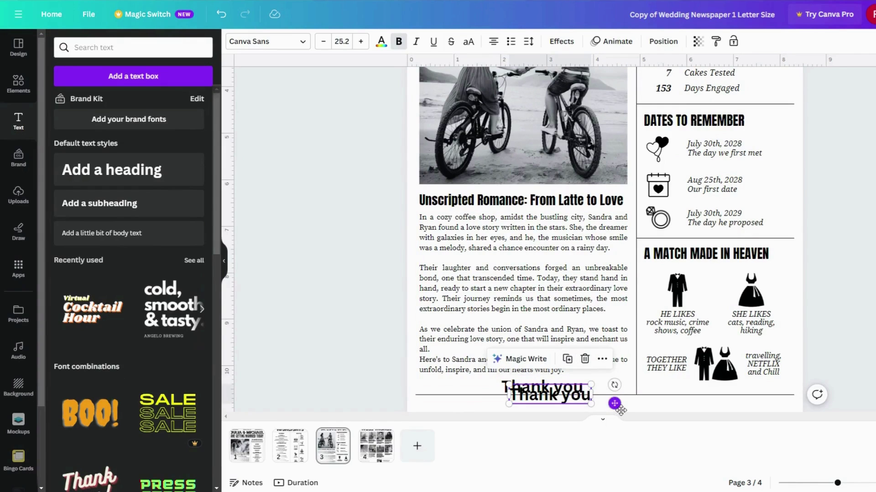
drag(620, 411, 455, 401)
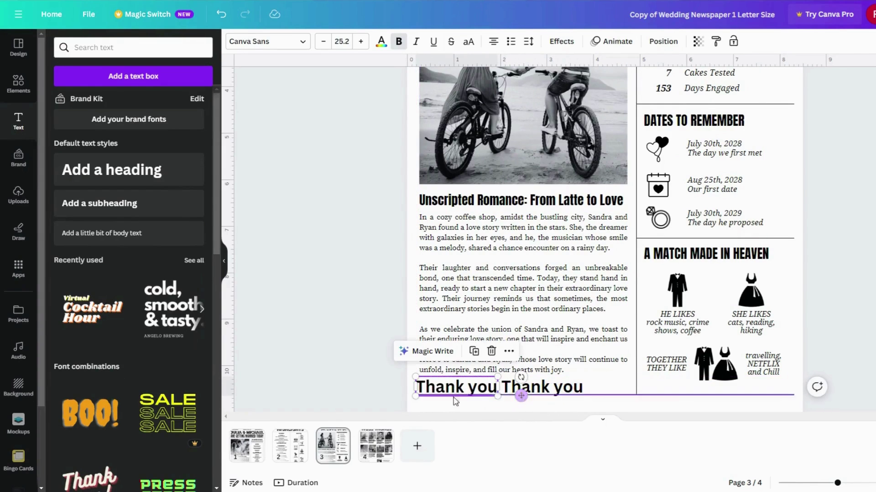
click(338, 374)
click(470, 385)
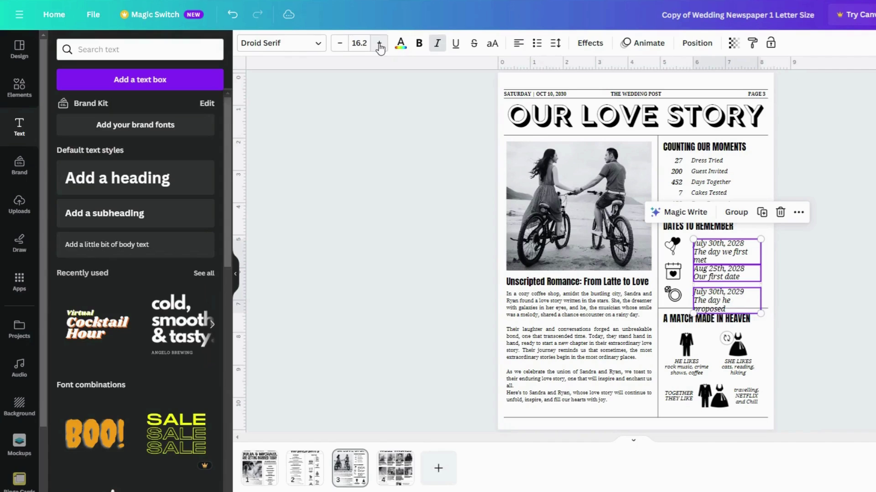
- Undo three times to remove both 'Thank you' lines and restore page 3's layout
click(361, 45)
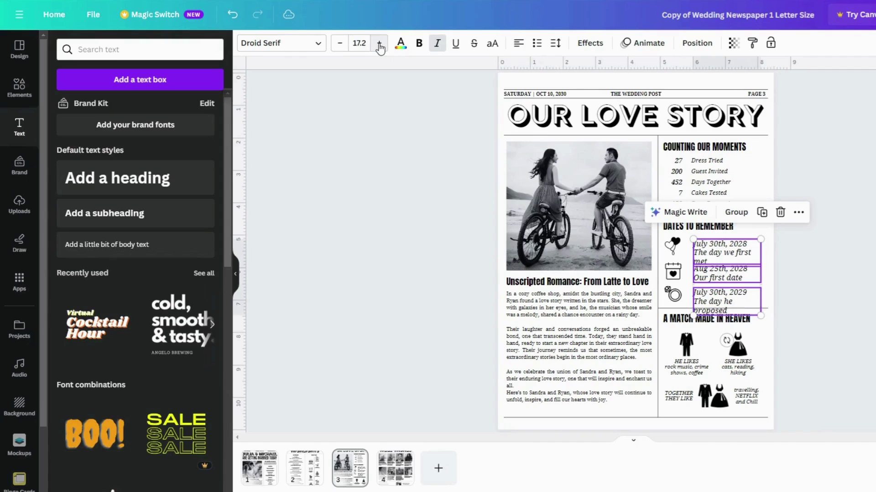
click(401, 233)
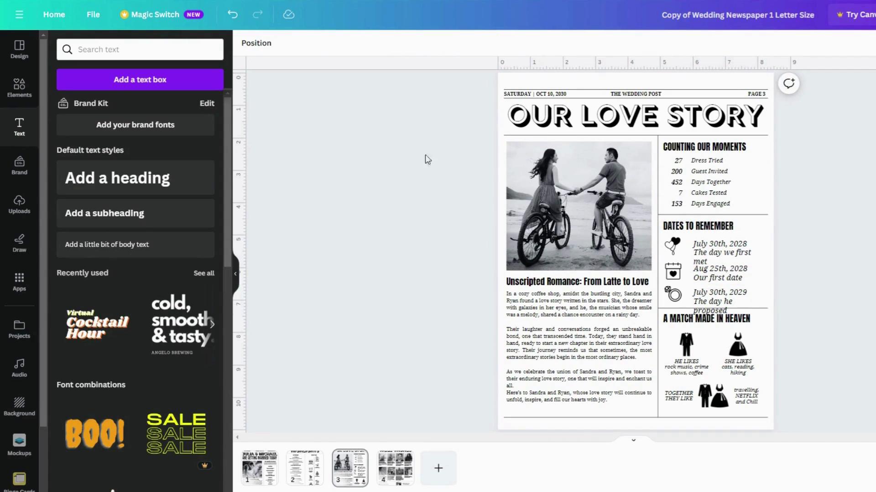
click(233, 15)
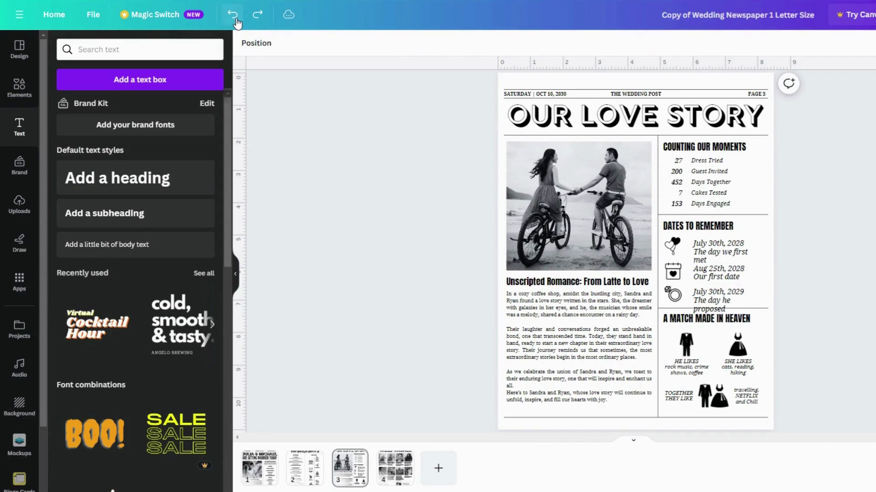
click(236, 20)
click(236, 20)
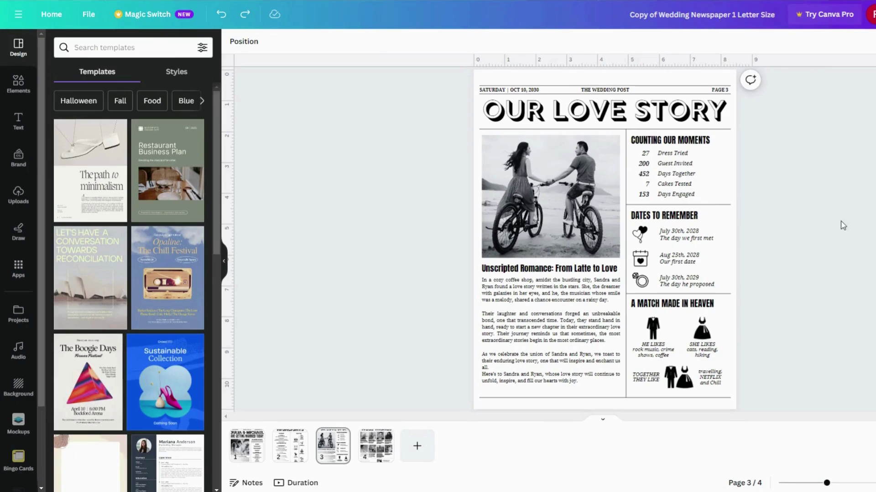
- Drop an uploaded couple photo into the page 1 frame, enlarging and repositioning it in the crop
click(17, 197)
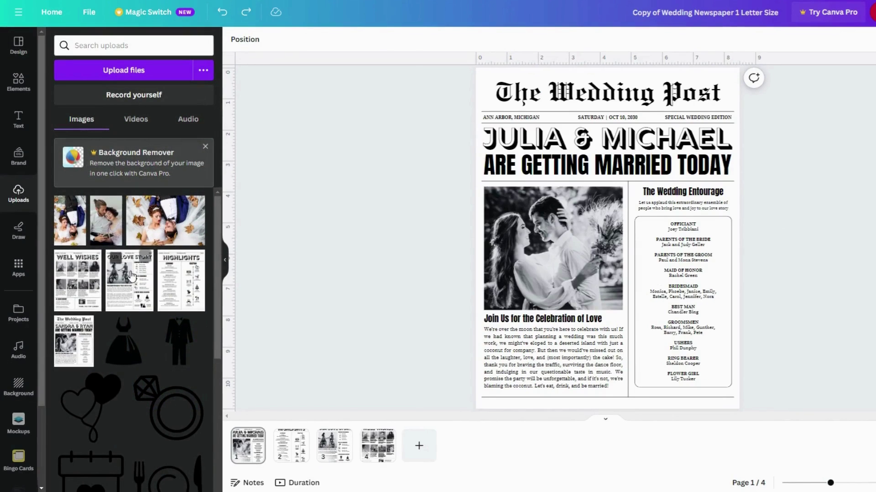
drag(163, 232, 514, 256)
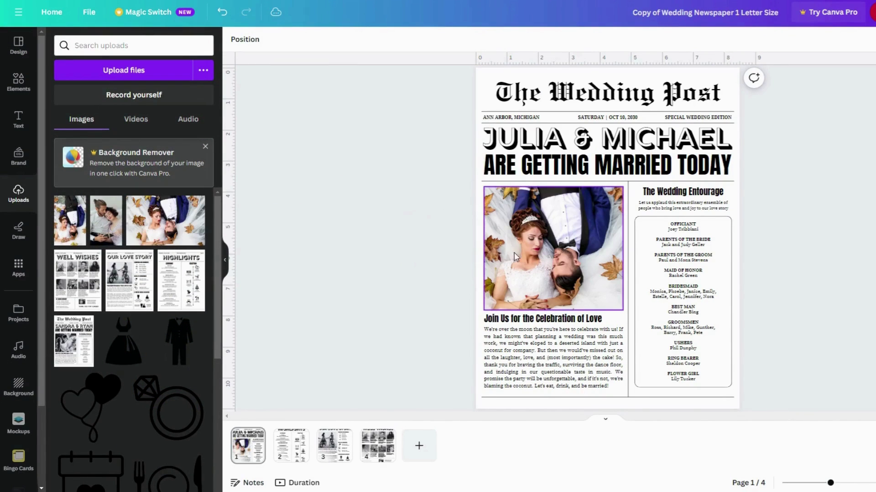
double_click(527, 256)
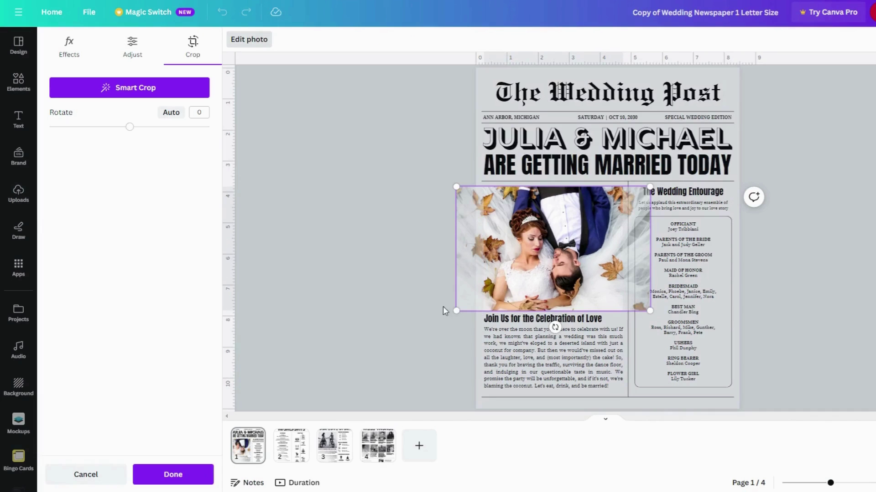
drag(465, 319, 422, 346)
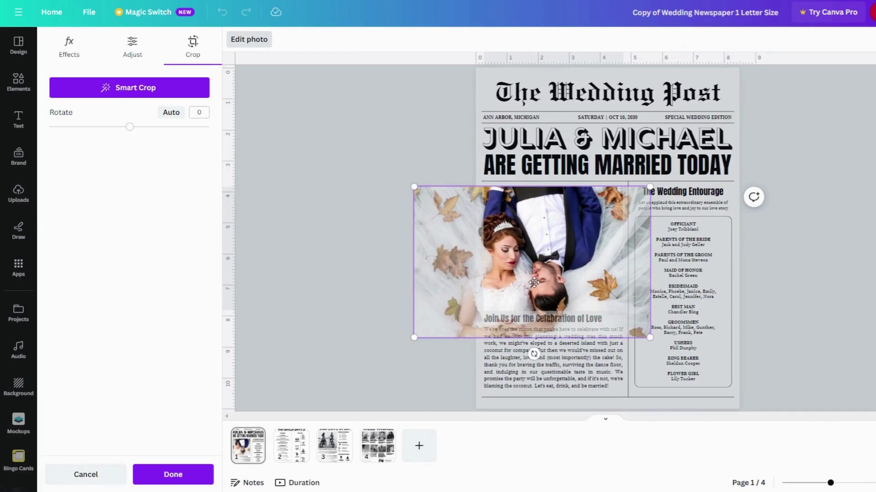
drag(534, 283, 566, 271)
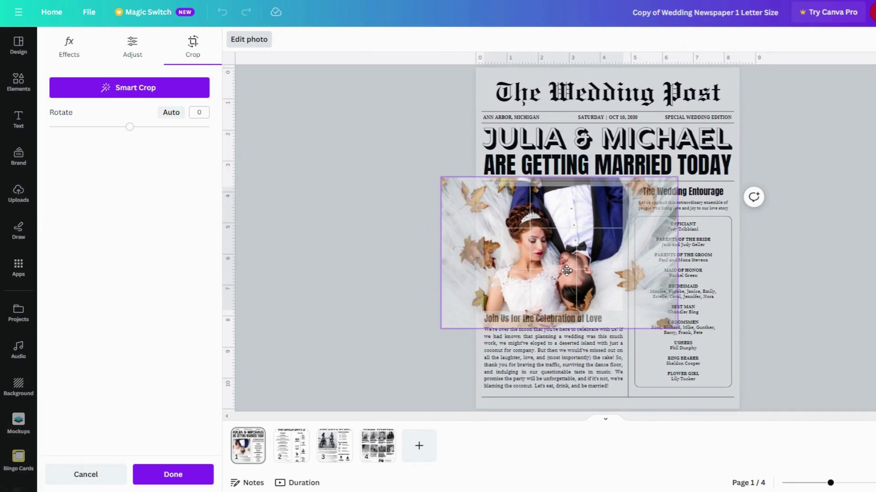
click(376, 261)
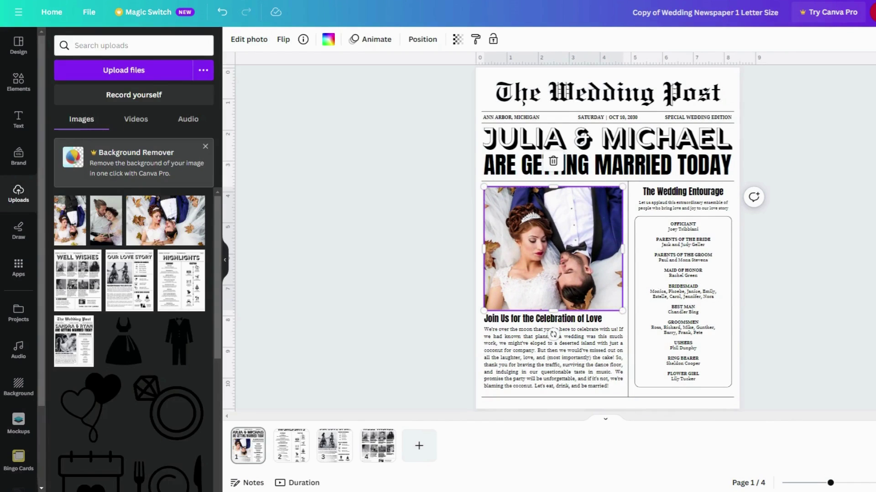
key(Escape)
- Swap in a different uploaded couple photo and adjust its crop to fill the frame
drag(106, 221, 529, 232)
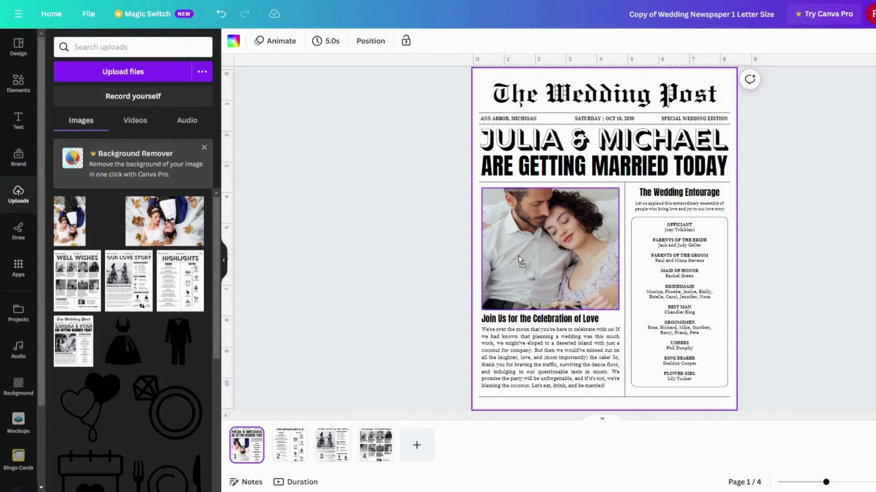
double_click(542, 258)
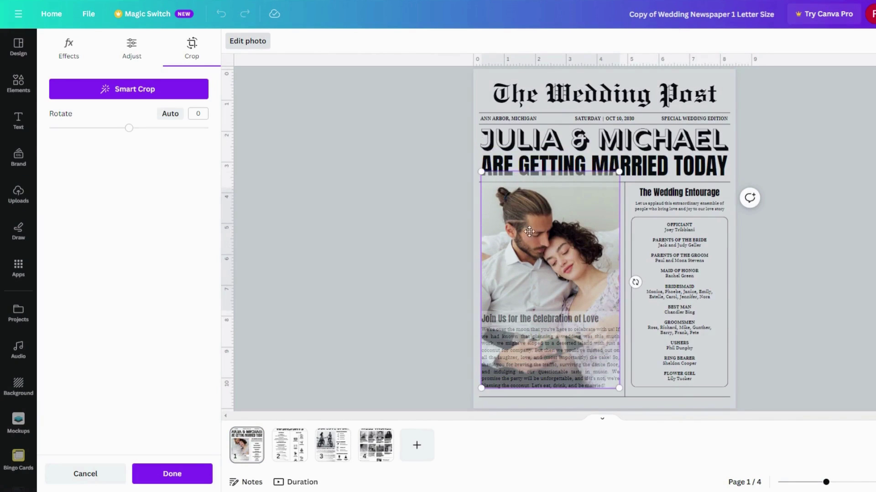
mouse_move(486, 181)
mouse_down()
mouse_move(464, 141)
mouse_move(479, 177)
mouse_up()
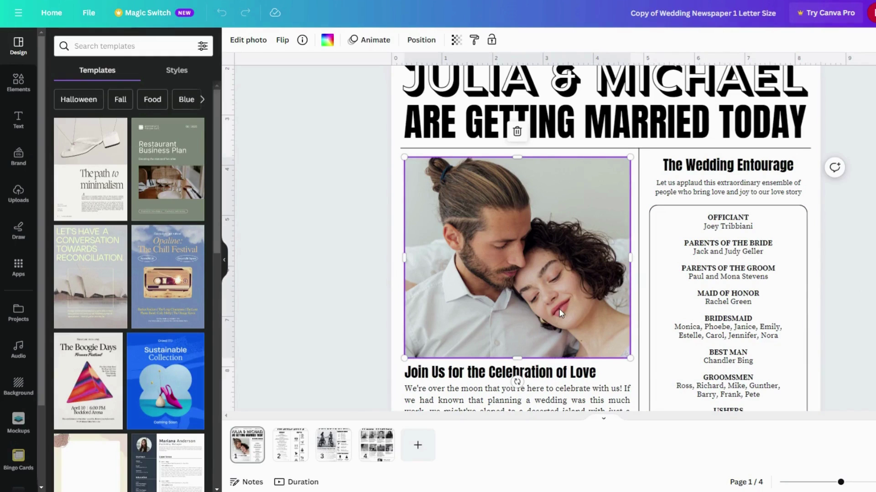
- Apply the Noir filter from the Mono filters to the front-page couple photo
click(254, 44)
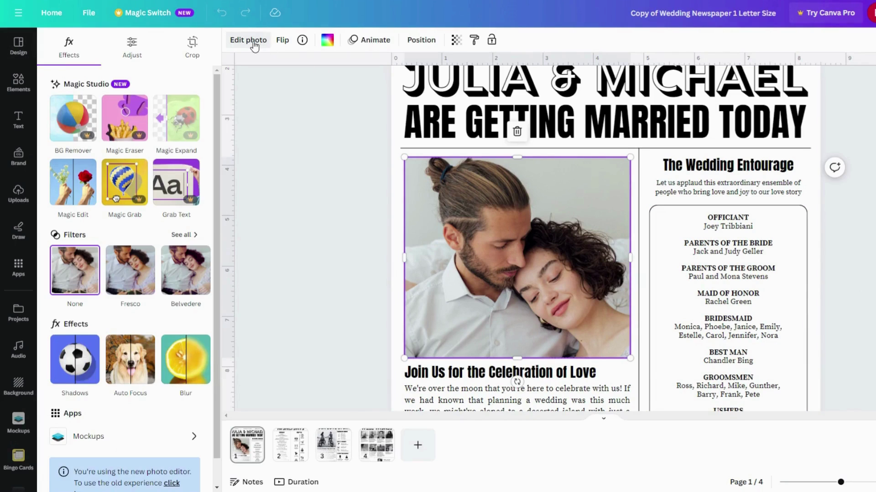
click(183, 236)
scroll(183, 235, down, 10)
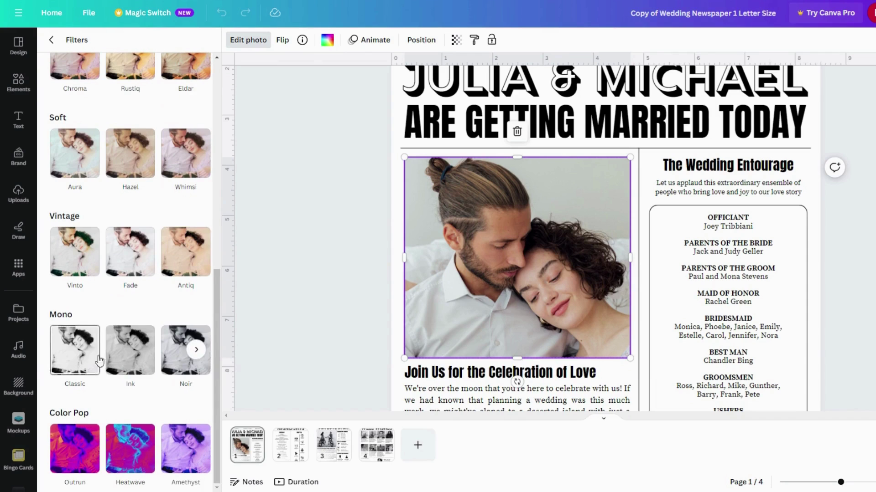
click(196, 351)
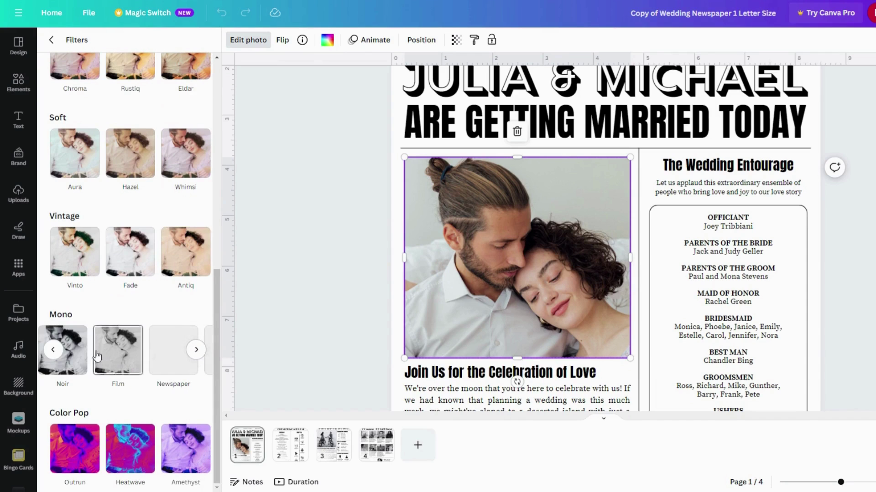
click(72, 360)
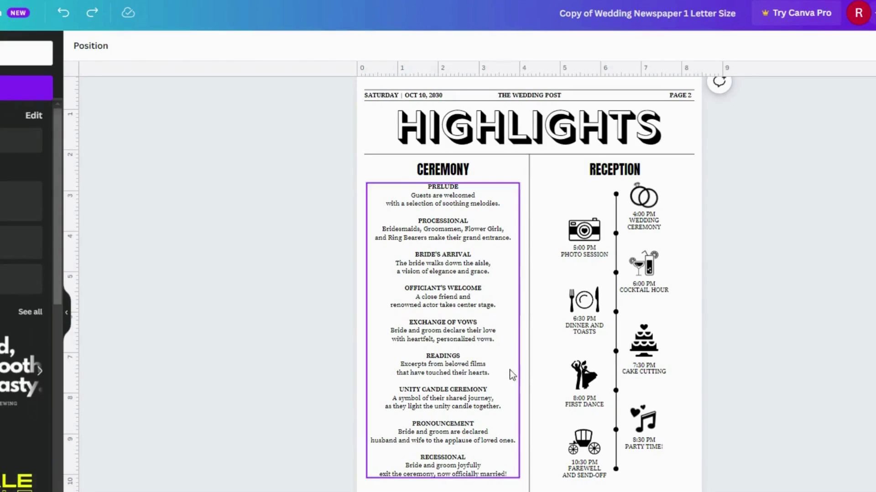
- Delete the dancing-couple icon and the 8:00 PM FIRST DANCE text from the reception timeline
click(580, 383)
key(Delete)
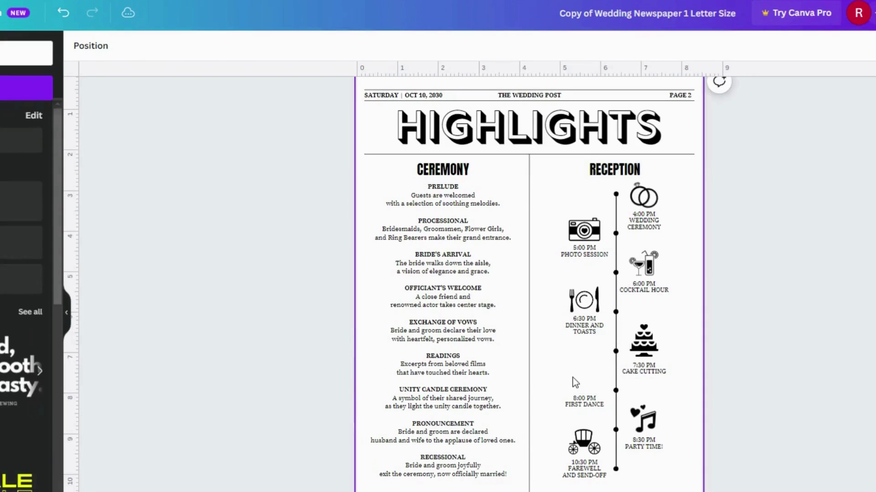
click(584, 403)
key(Delete)
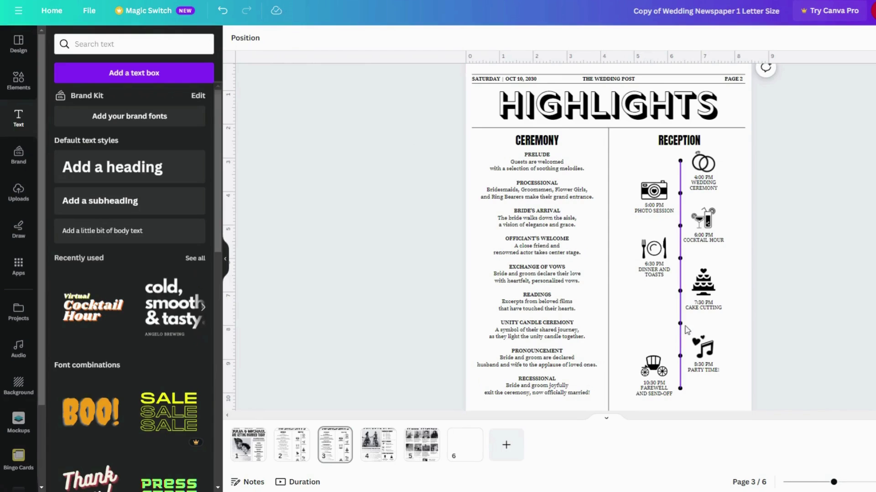
- Shorten the reception timeline line below the RECEPTION heading
click(680, 324)
click(758, 308)
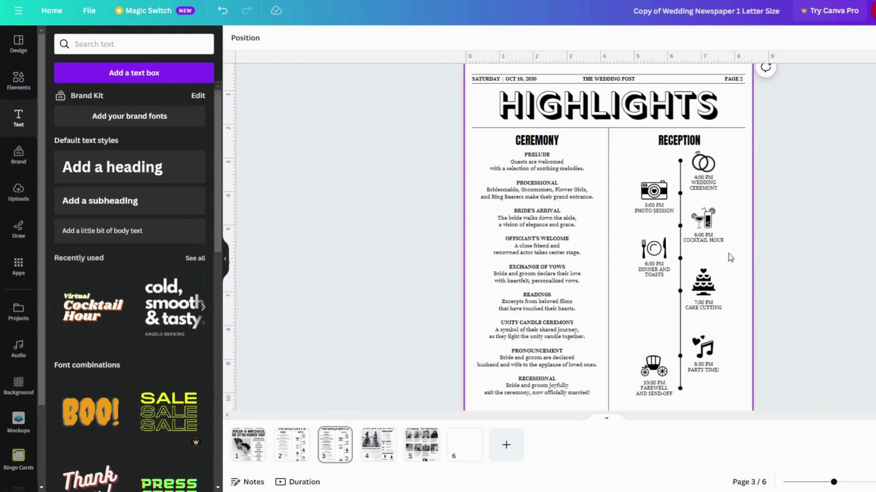
click(681, 166)
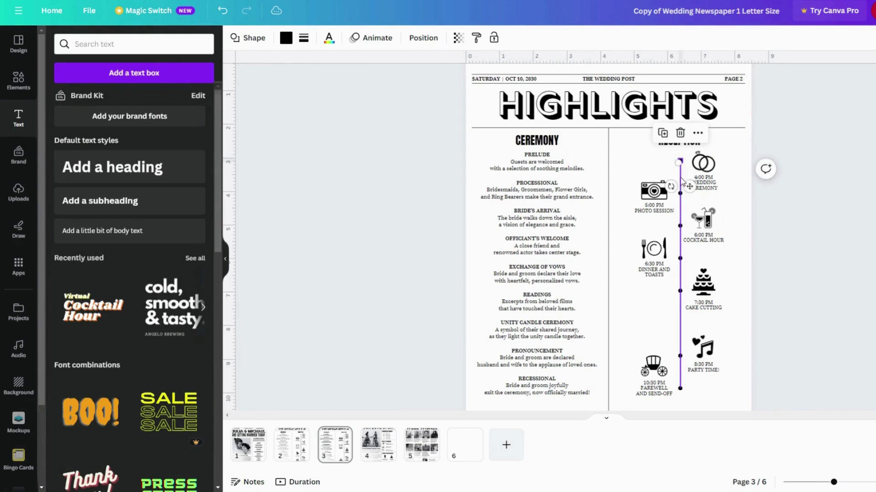
drag(681, 195, 684, 198)
click(805, 270)
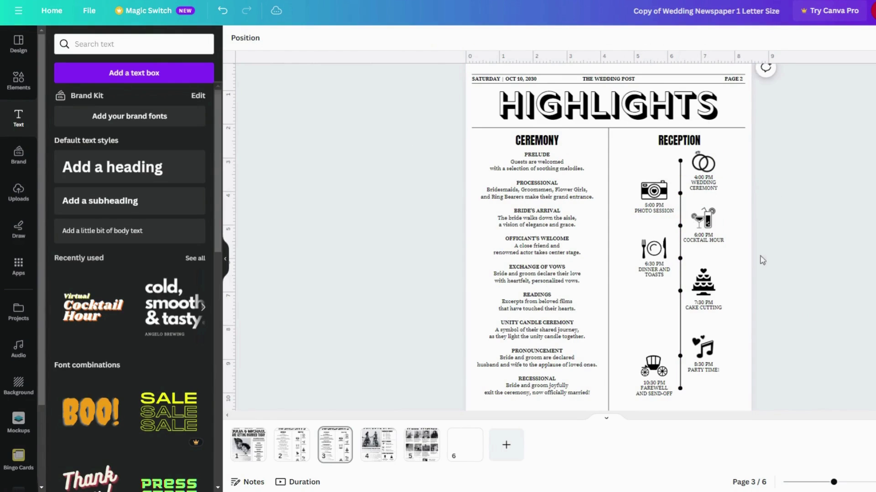
- Bring up the page's Layers list under Position and scroll to the timeline dots
click(256, 44)
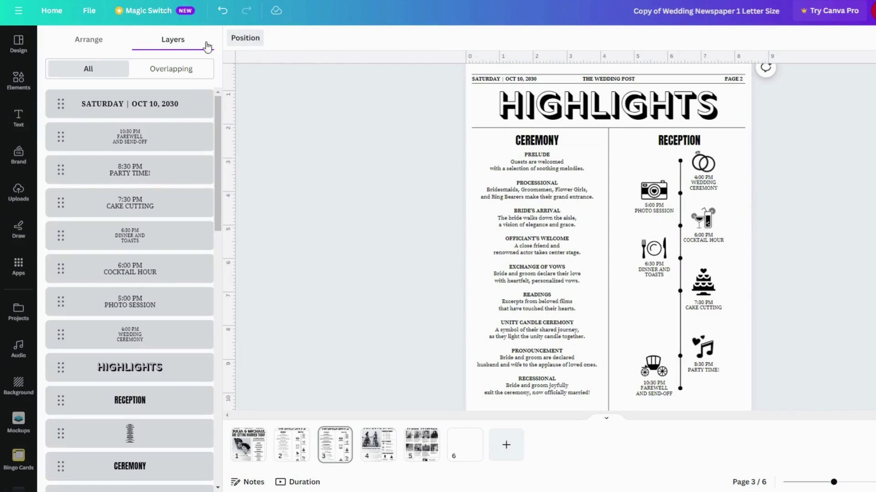
click(82, 41)
click(176, 41)
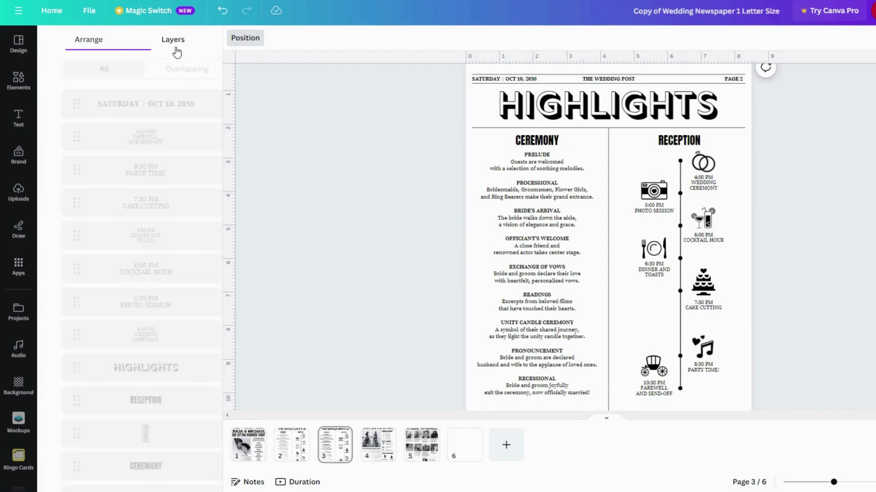
scroll(168, 205, down, 5)
scroll(168, 208, down, 5)
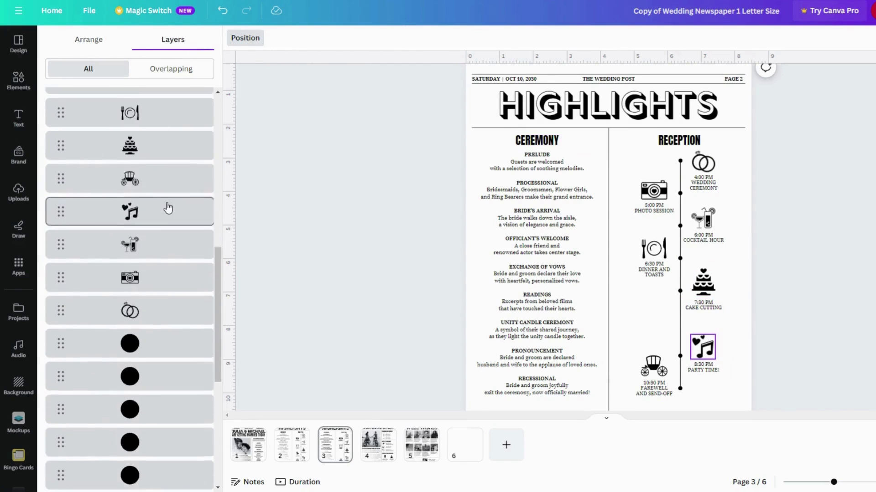
- Select all seven timeline dot layers and space them evenly vertically
click(157, 235)
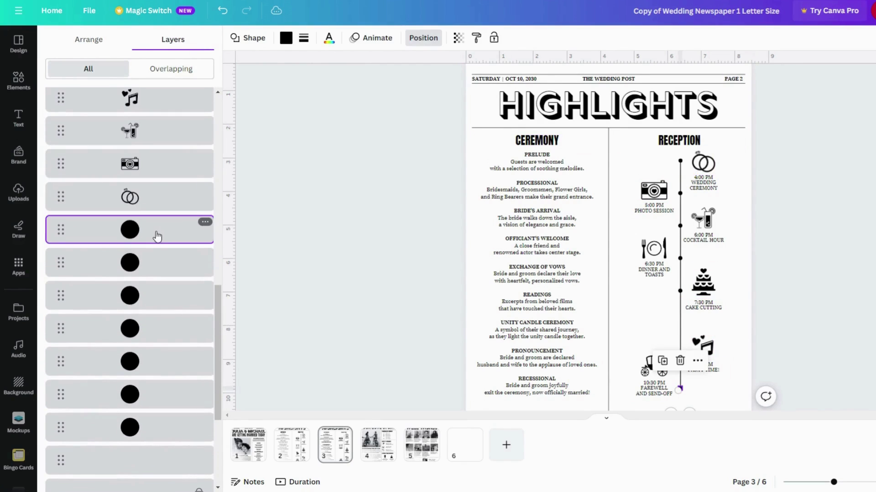
shift+click(141, 430)
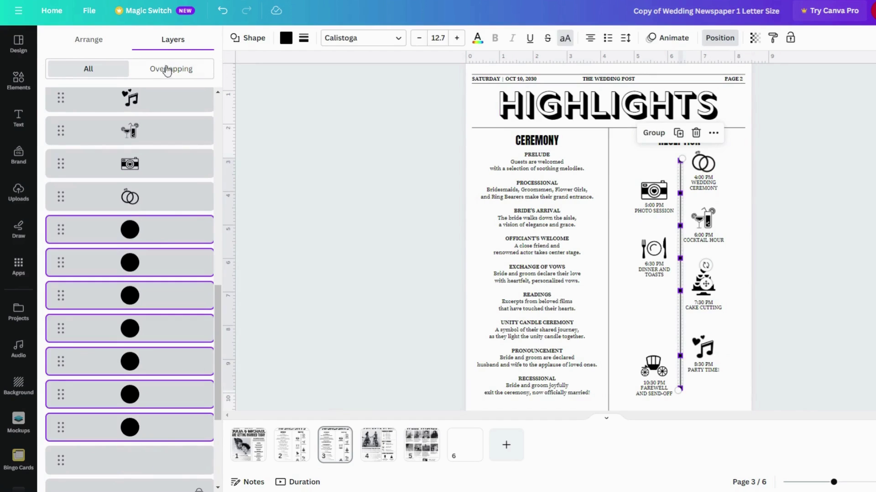
click(89, 40)
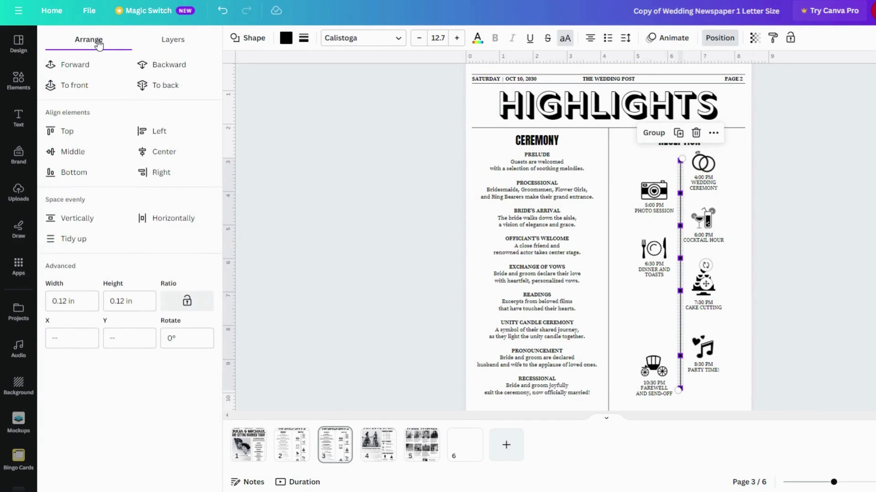
click(94, 223)
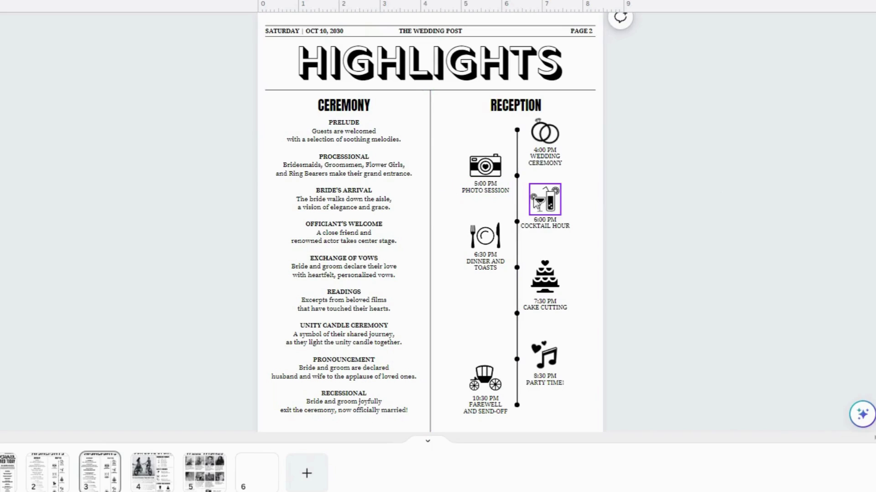
- Move the cocktail-hour icon and label down level with its dot
click(703, 220)
shift+click(705, 237)
drag(707, 238, 711, 245)
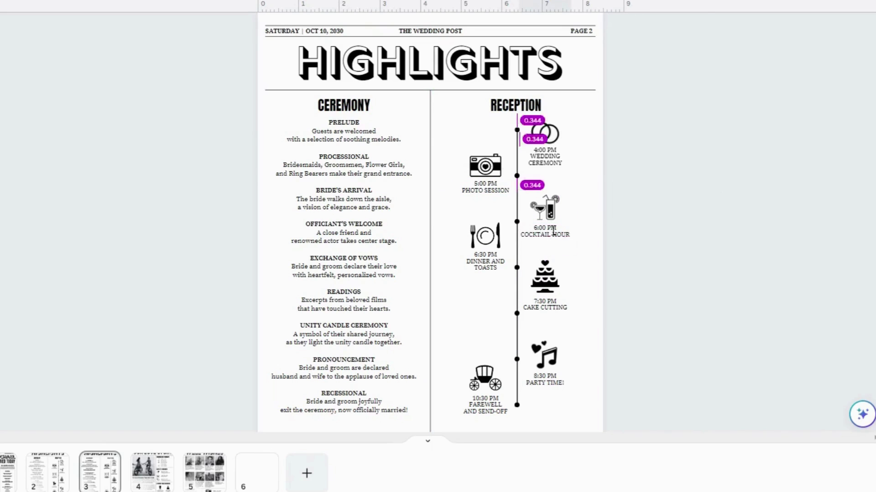
drag(554, 232, 554, 236)
- Move the dinner icon and label lower beside its dot, then select the cake-cutting entry
click(485, 236)
shift+click(499, 265)
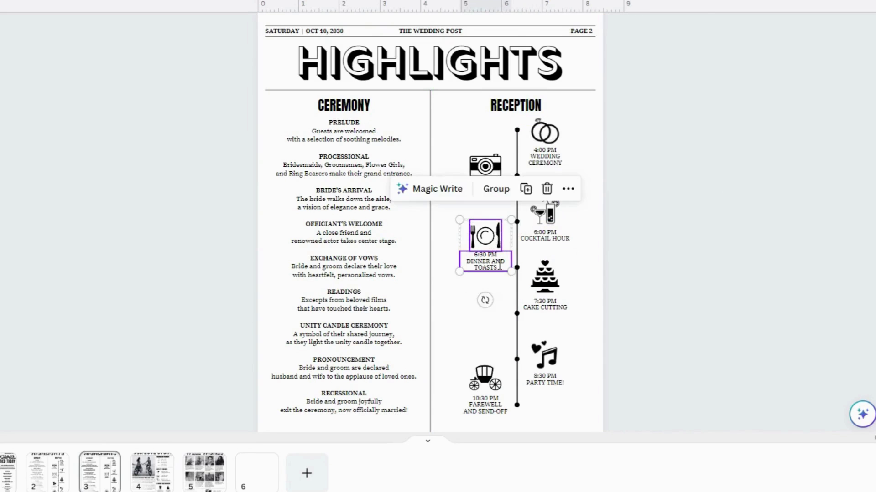
drag(499, 264, 549, 310)
click(545, 276)
shift+click(552, 308)
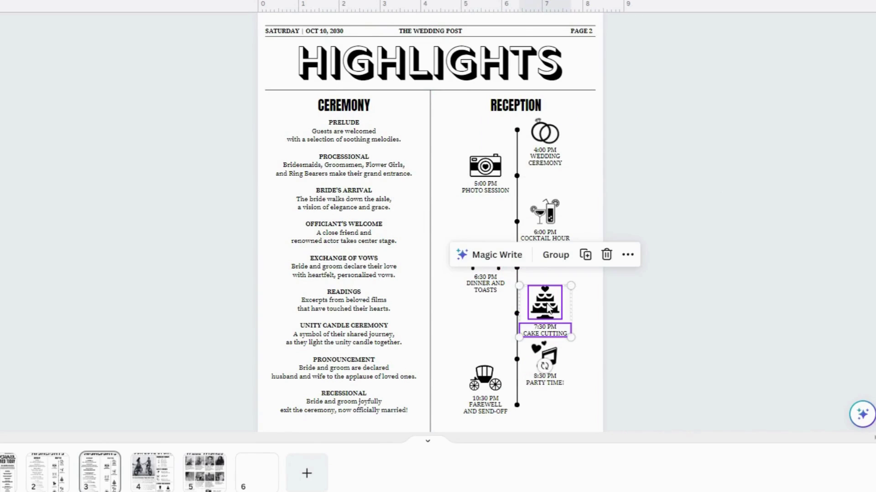
- Line up the PARTY TIME! and farewell entries beside their dots
click(545, 353)
shift+click(554, 378)
drag(561, 368, 502, 349)
shift+click(496, 382)
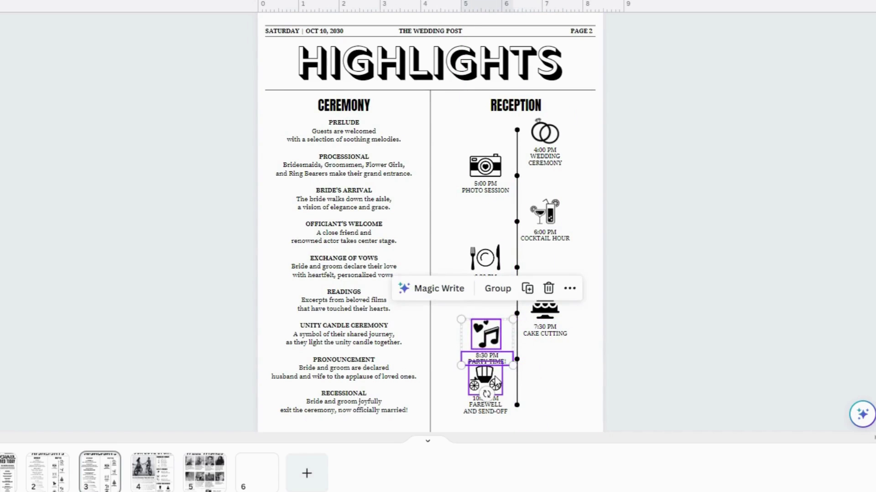
click(496, 382)
shift+click(484, 404)
drag(493, 411, 558, 419)
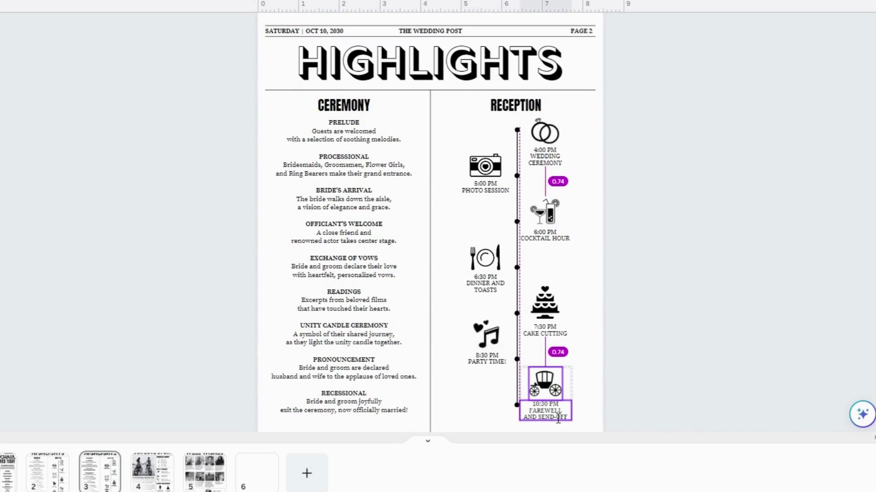
click(688, 358)
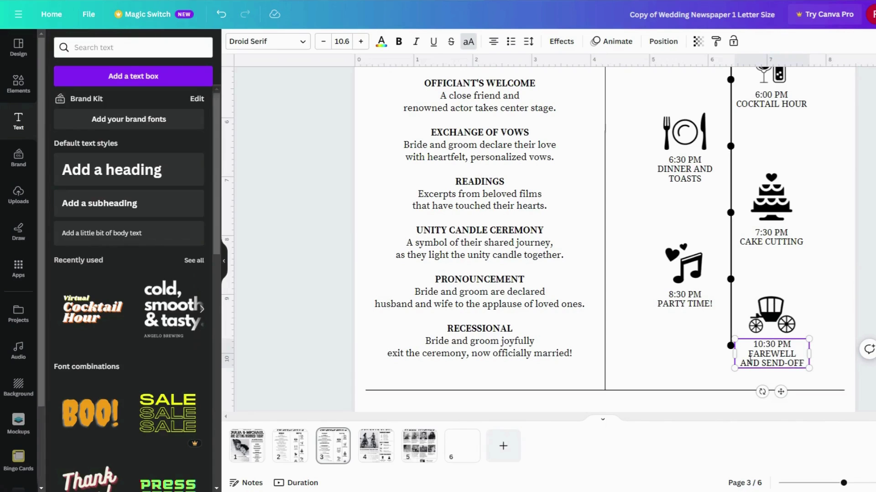
- Change the 10:30 PM label to FIREWORKS and delete the carriage graphic
drag(749, 355, 781, 363)
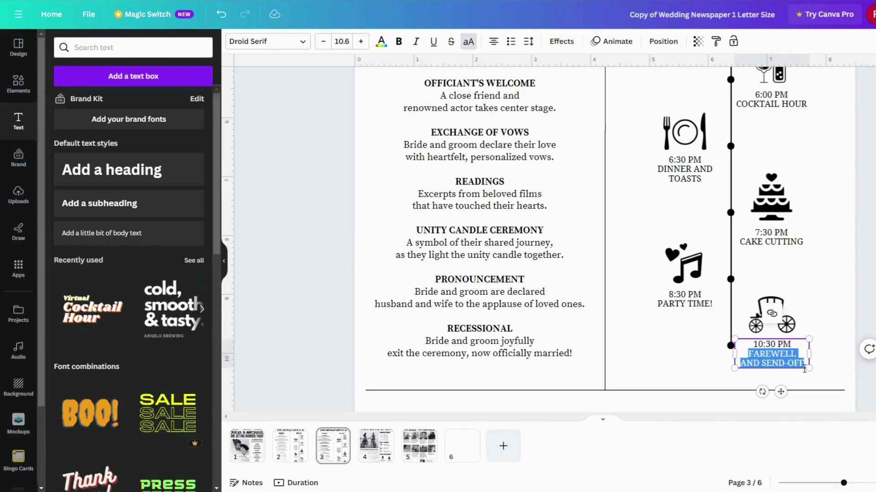
text(FIREWORKS)
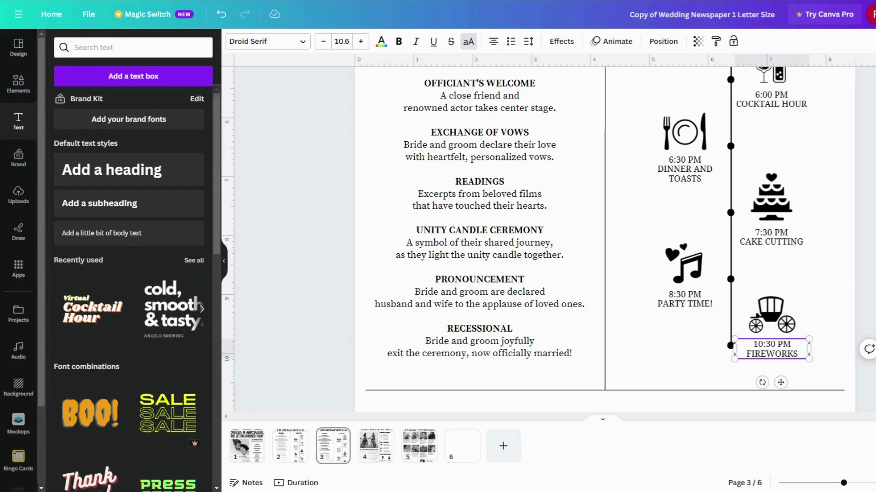
click(802, 369)
click(780, 318)
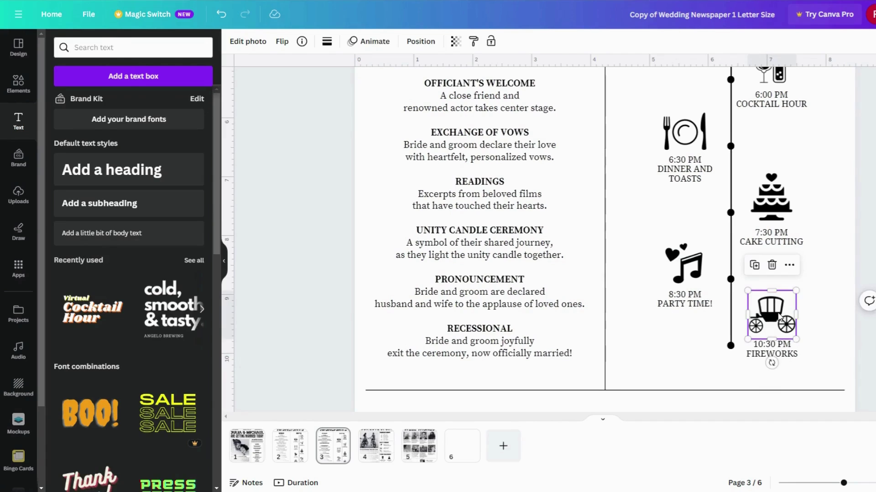
key(Delete)
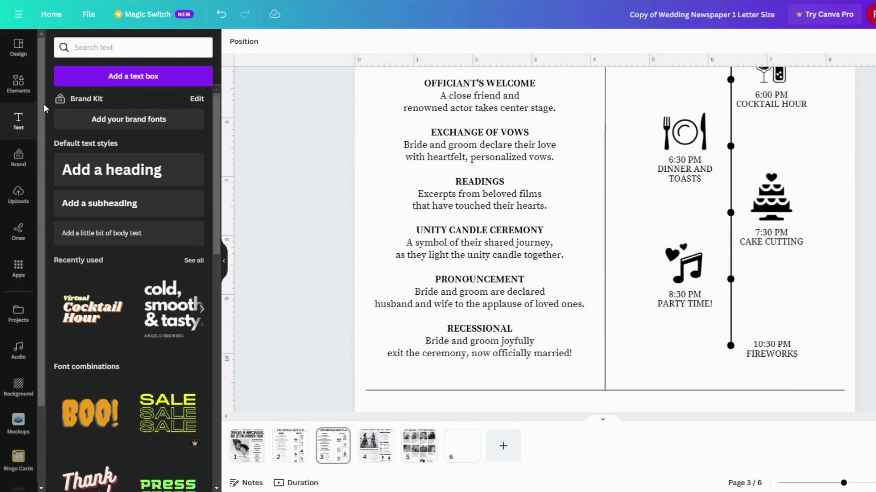
- Search Elements for fireworks and add a fireworks graphic to the reception column
click(18, 85)
click(106, 51)
text(f)
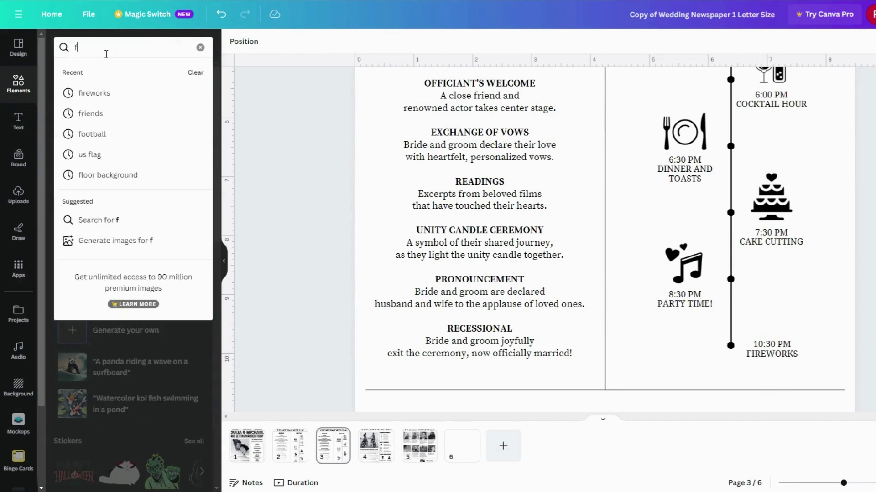
text(irewor)
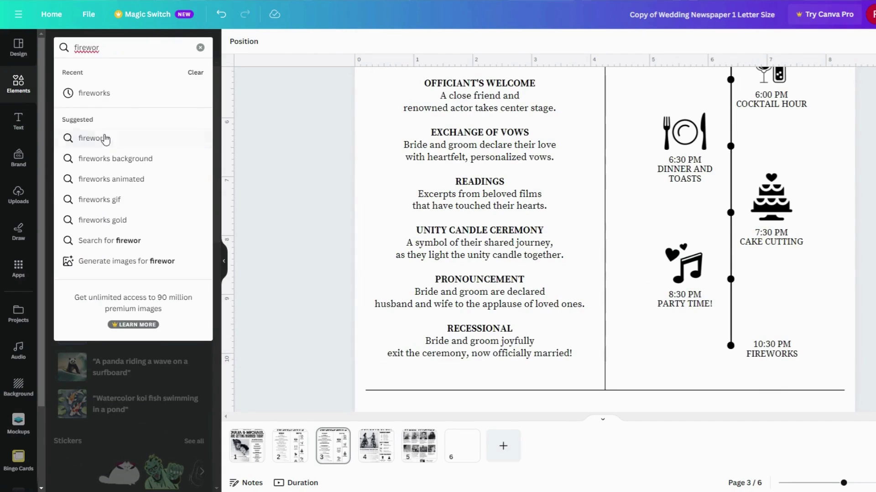
click(64, 138)
click(194, 131)
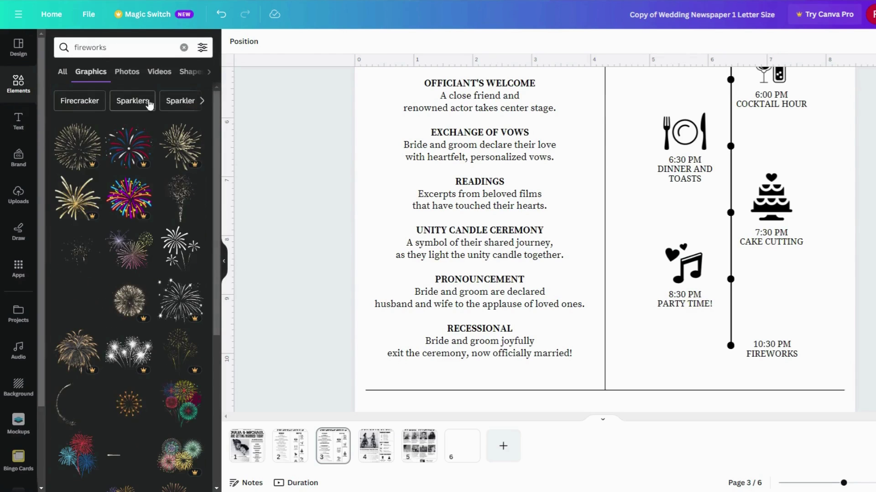
click(178, 248)
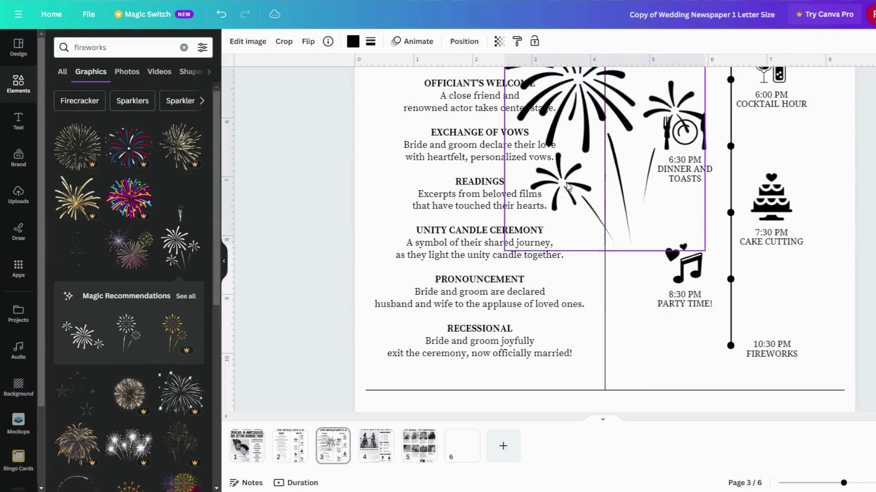
drag(568, 137, 577, 291)
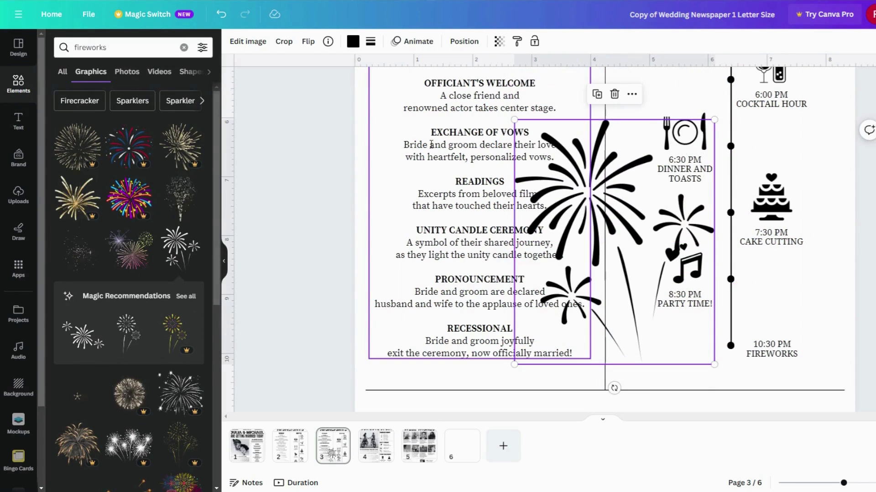
- Color the fireworks graphic black and shrink it above the FIREWORKS label
click(353, 41)
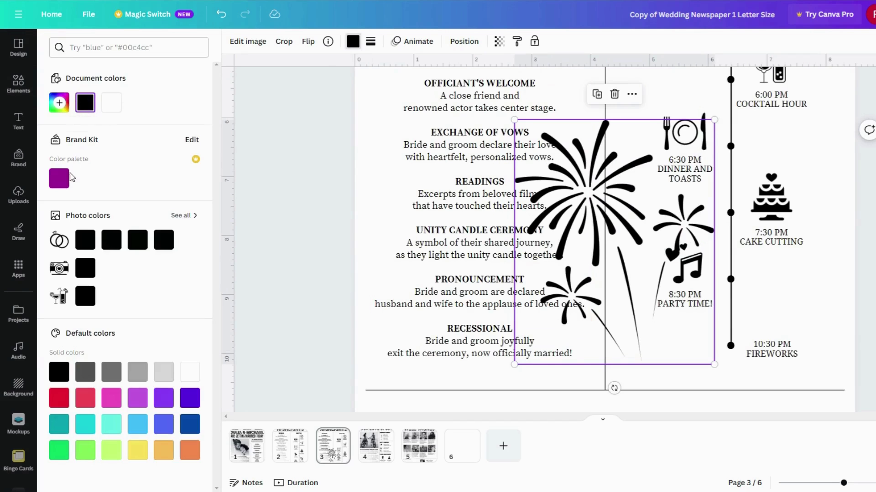
click(60, 178)
click(88, 109)
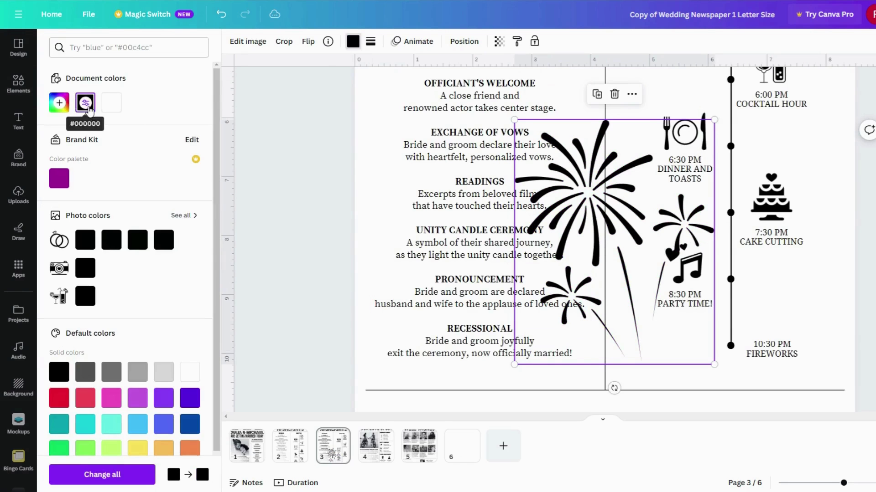
drag(515, 122, 768, 313)
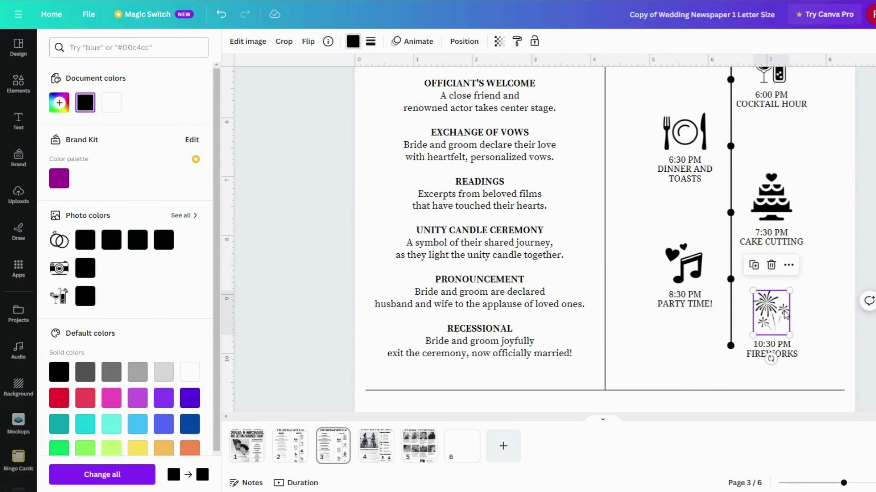
click(851, 355)
click(351, 97)
scroll(351, 96, down, 3)
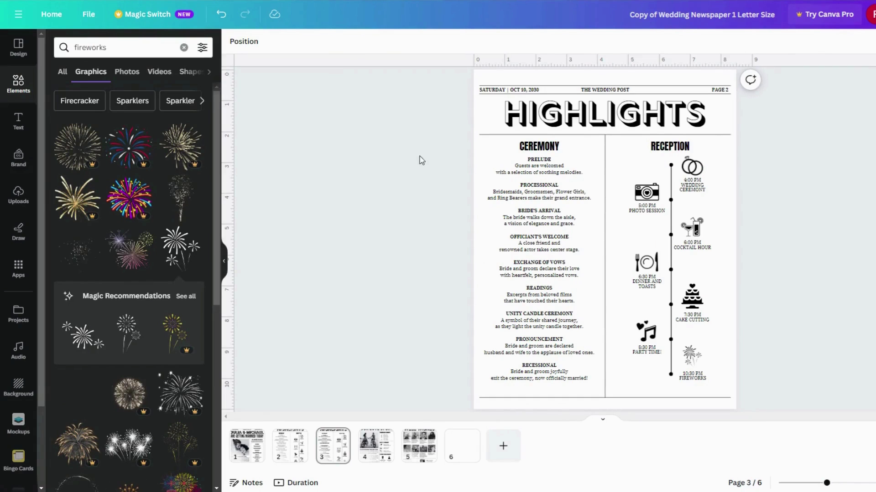
- Centre-align the camera, dinner and music icons on the left side
click(656, 200)
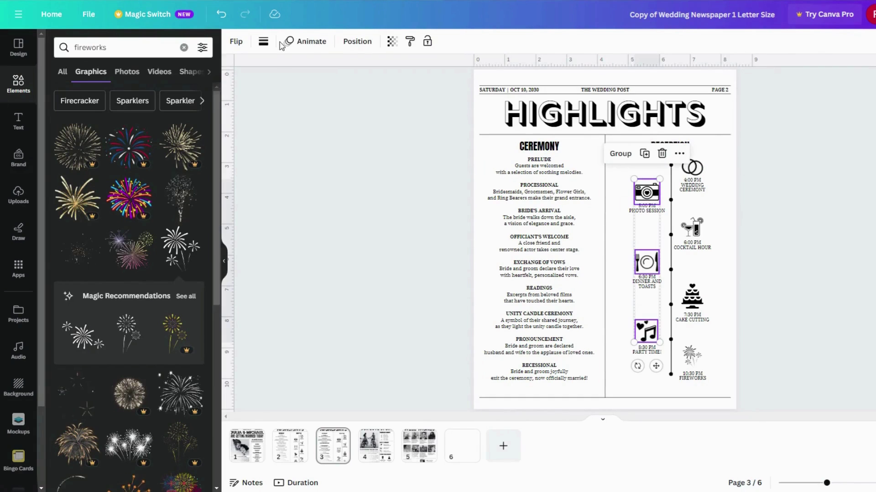
click(357, 41)
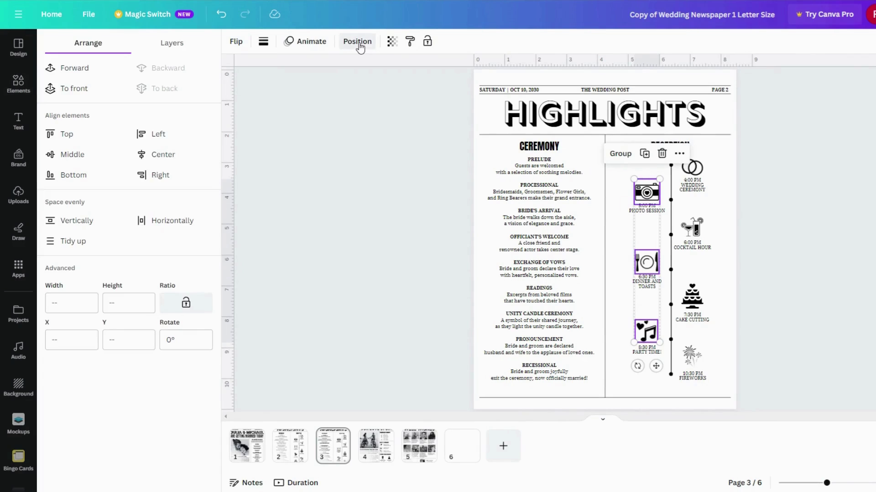
click(170, 158)
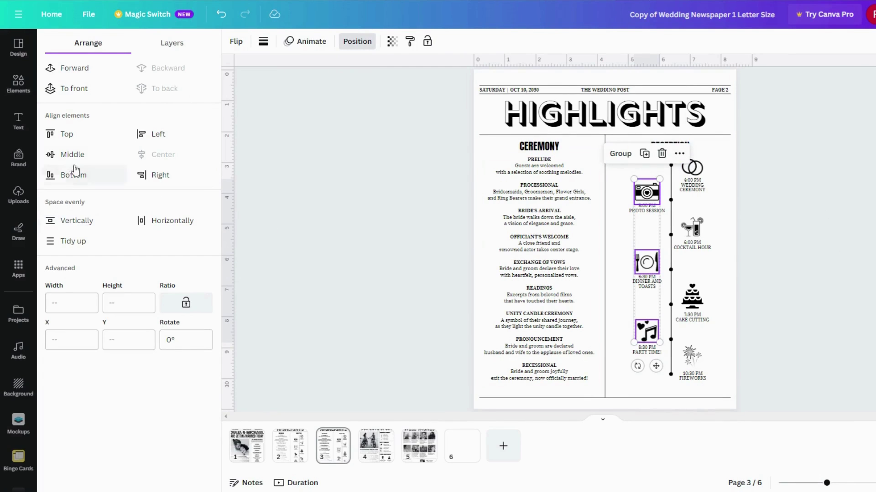
click(159, 134)
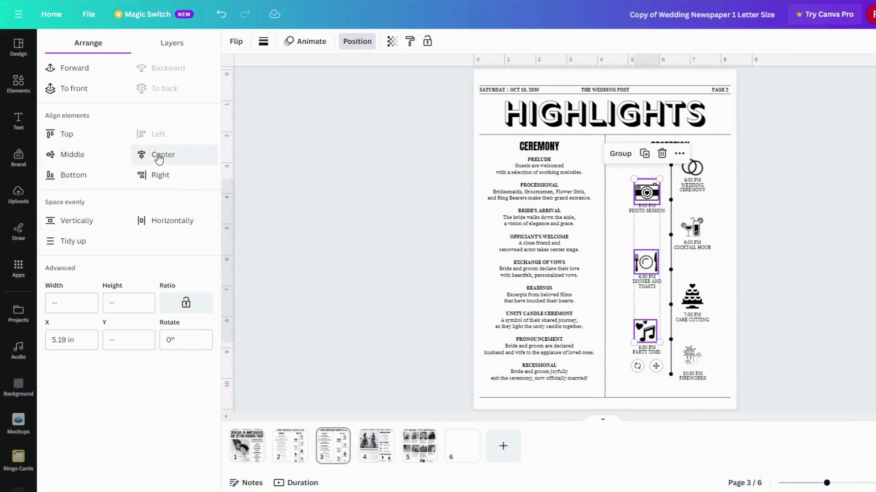
click(159, 155)
key(Escape)
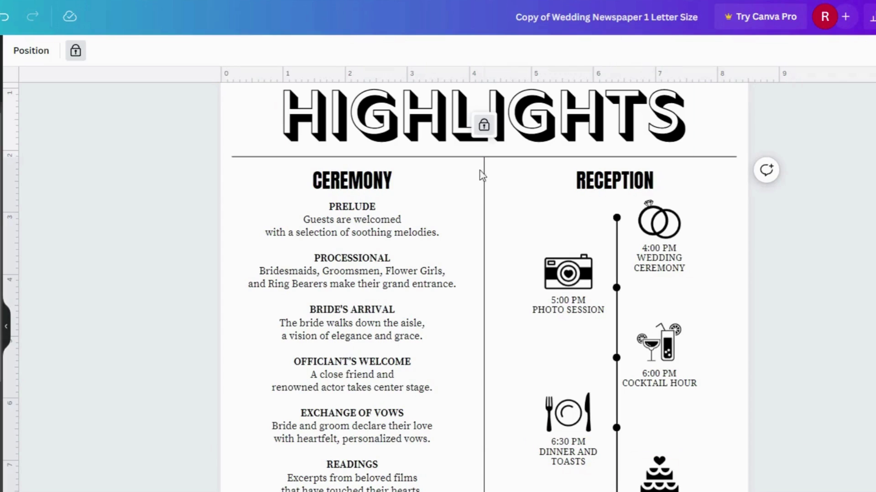
- Unlock the vertical divider line and nudge it slightly to the right
click(707, 161)
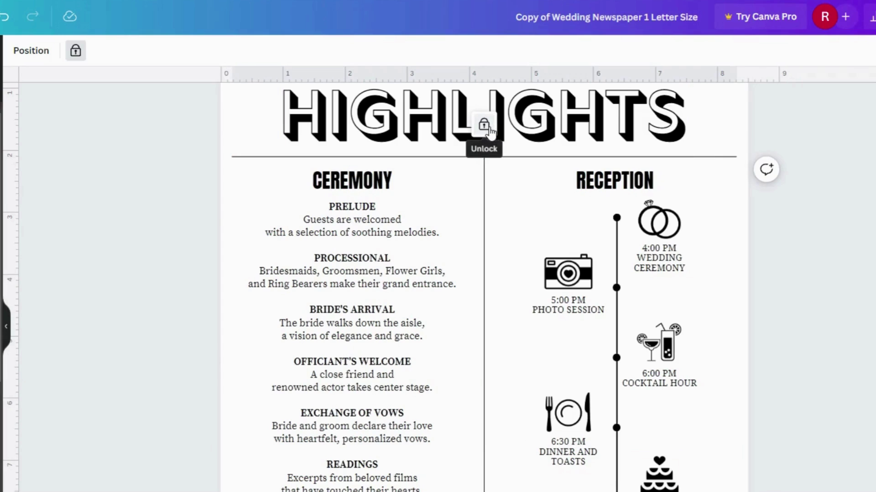
click(818, 280)
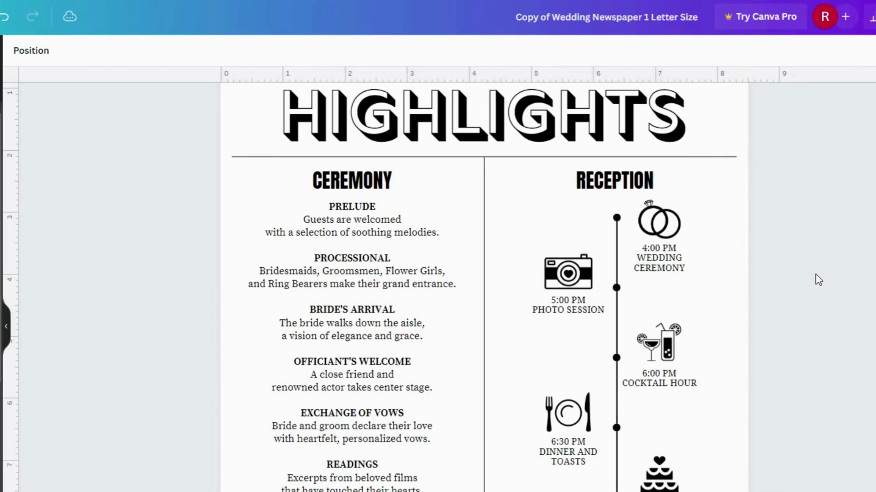
click(485, 244)
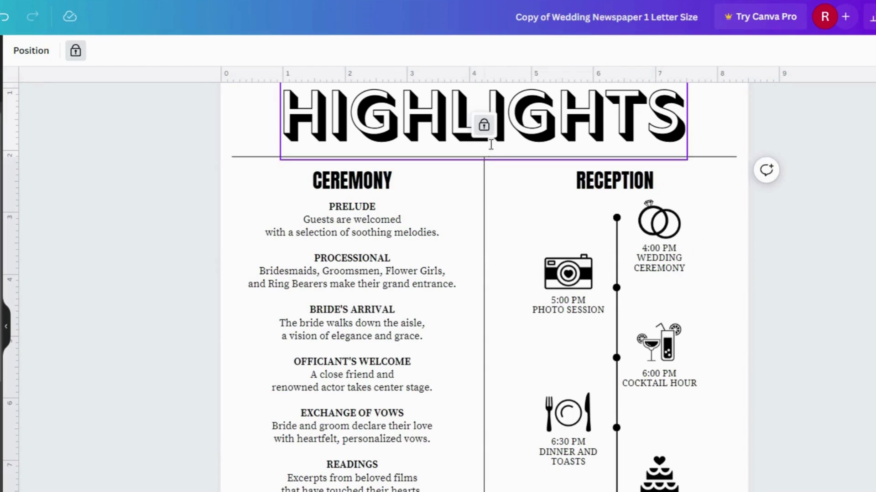
click(484, 125)
click(809, 315)
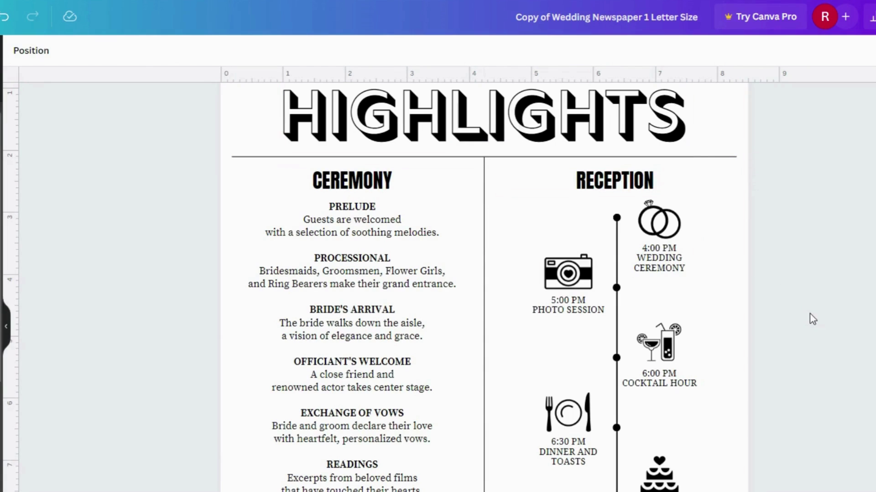
click(497, 290)
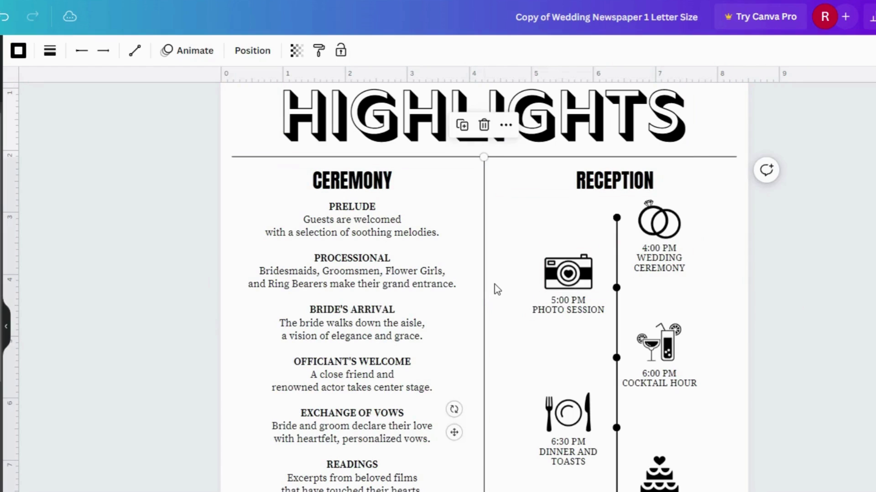
drag(495, 288, 496, 288)
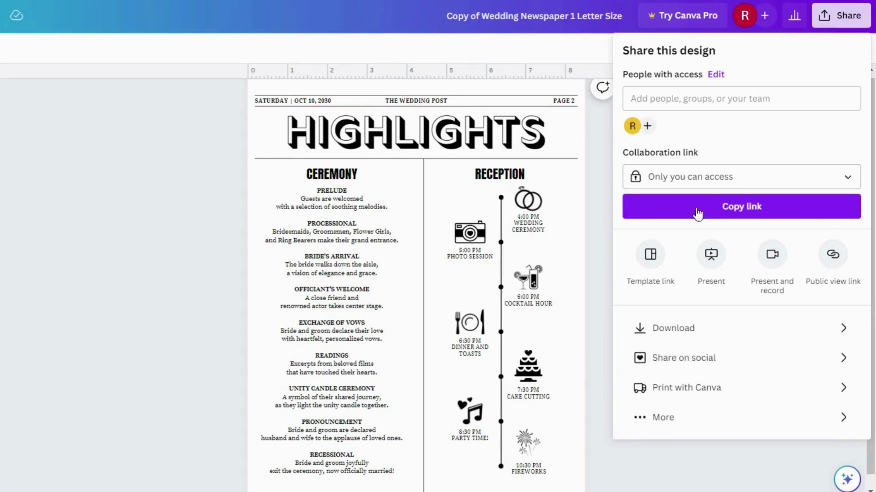
- Download all pages of the newspaper as a PDF Print file
click(680, 330)
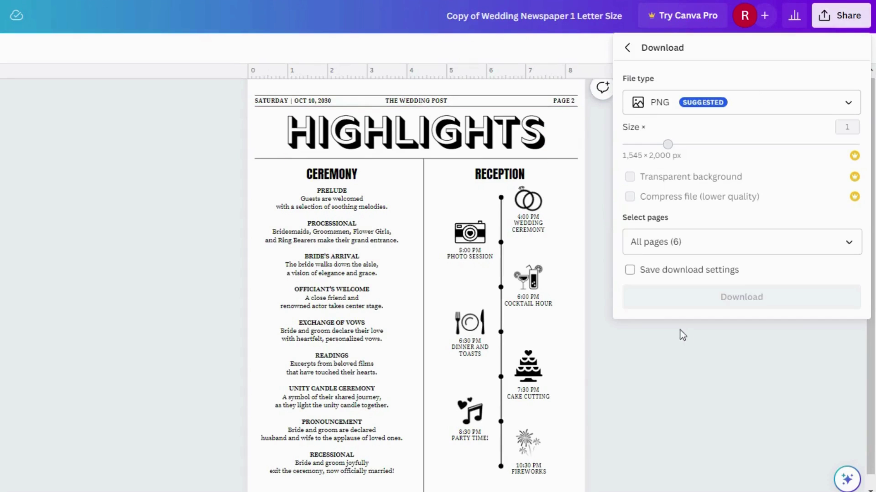
click(848, 103)
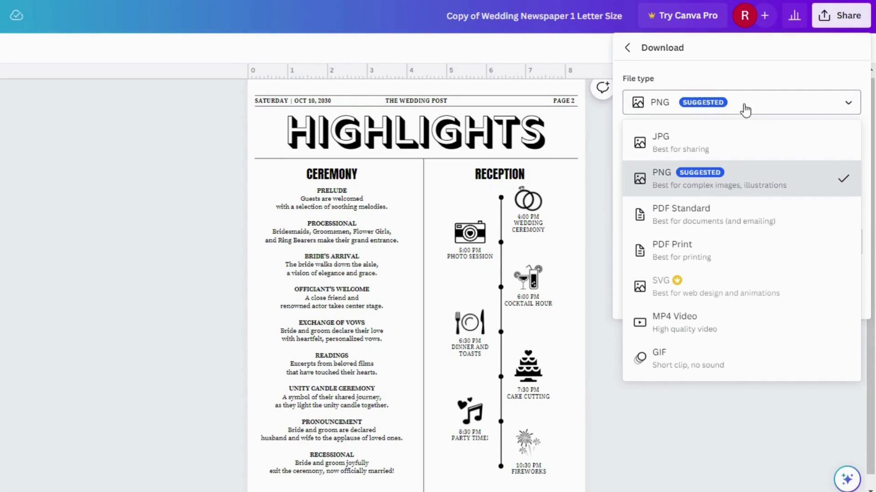
click(689, 254)
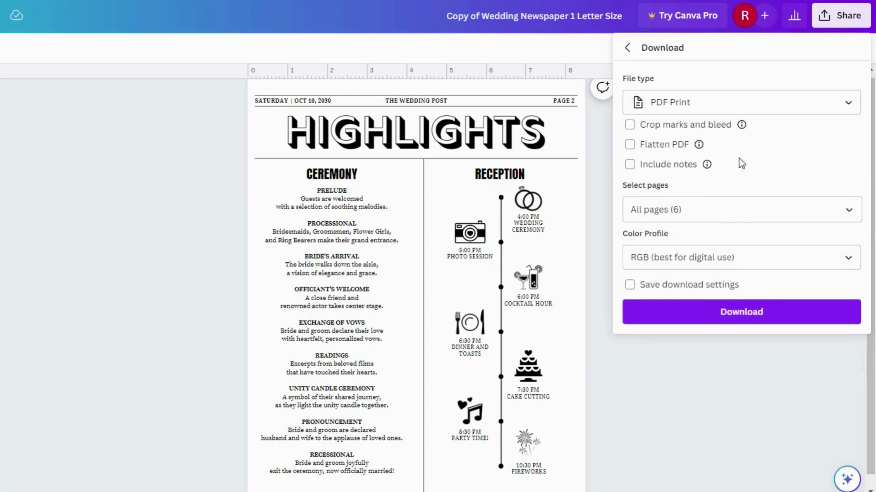
click(849, 213)
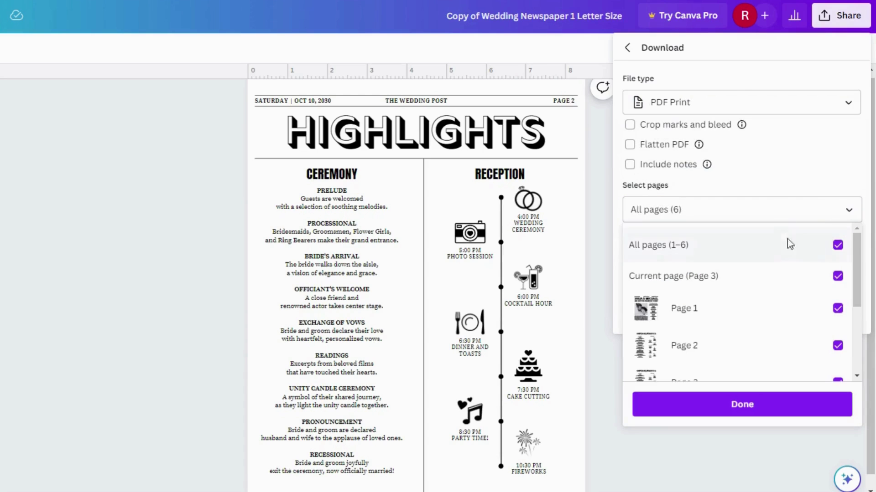
scroll(775, 293, down, 3)
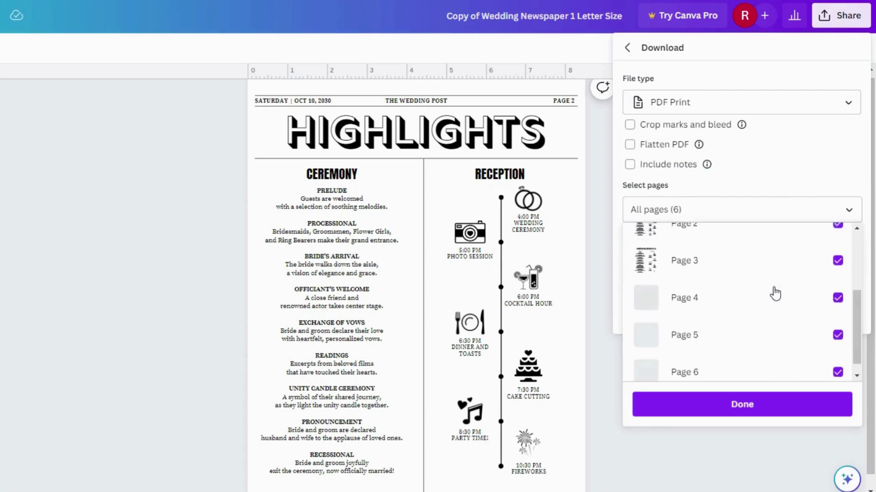
scroll(775, 293, up, 3)
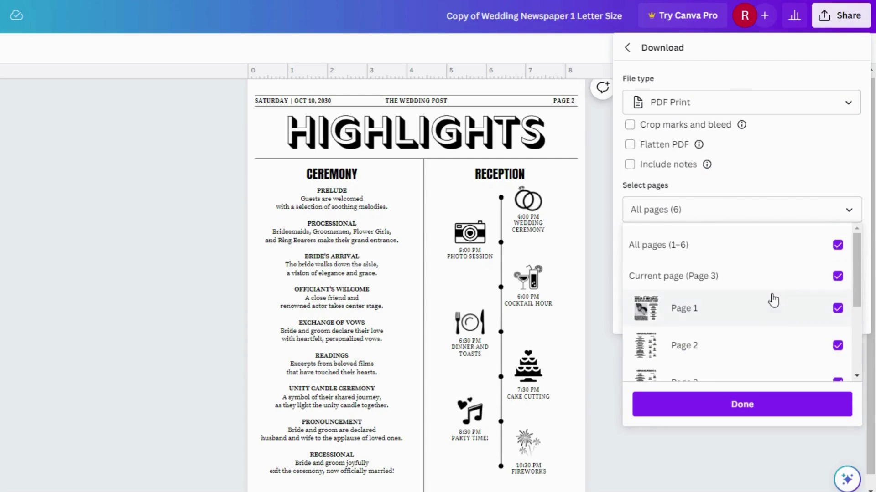
click(760, 413)
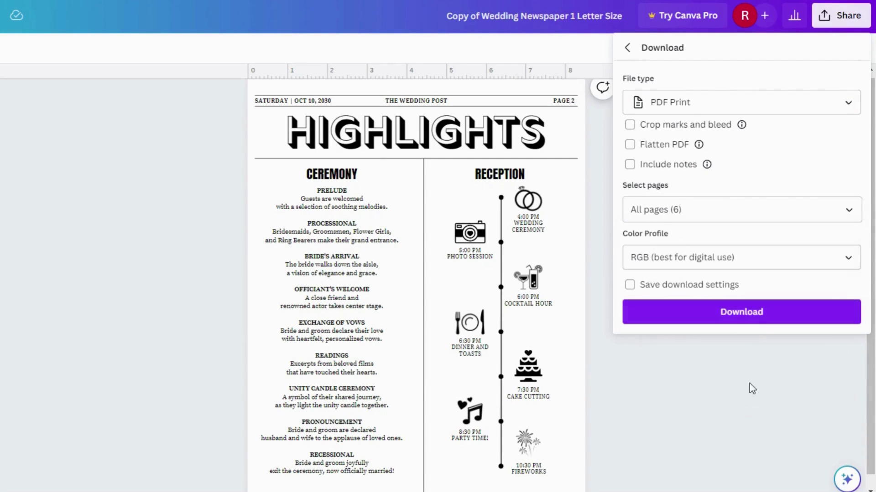
click(753, 315)
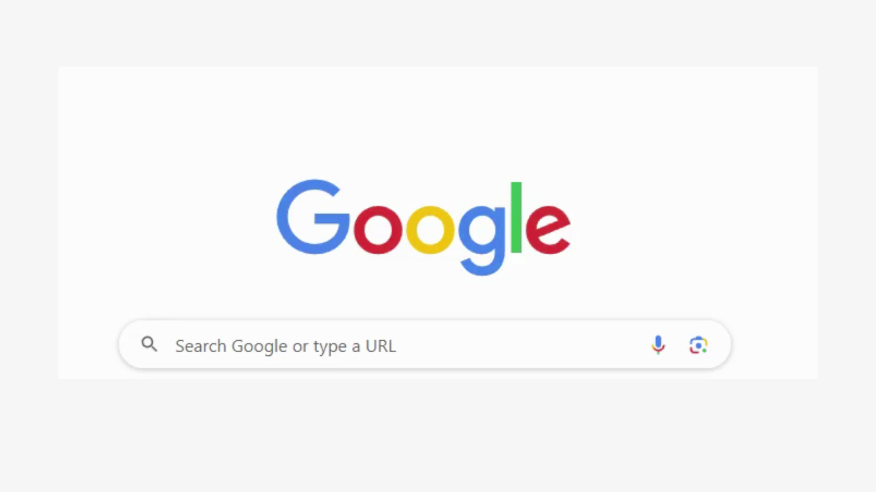
- Search Google for cloudconvert using the autocomplete suggestion
click(222, 364)
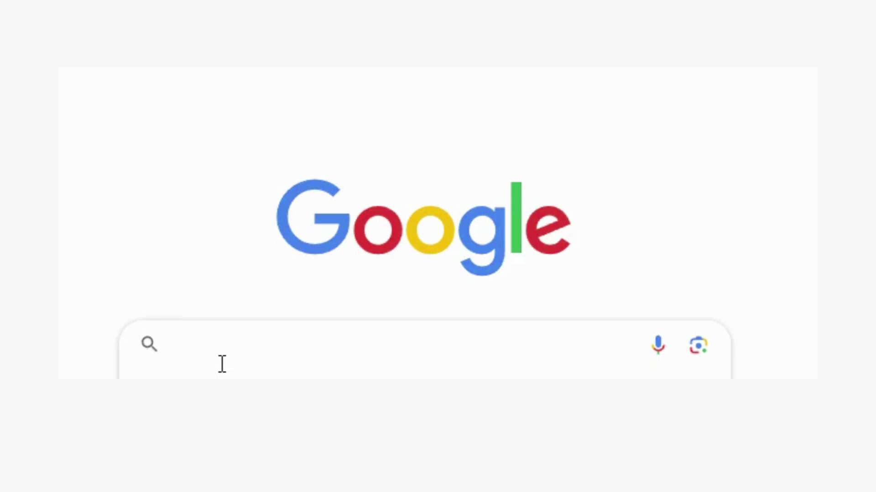
text(cloudconvert)
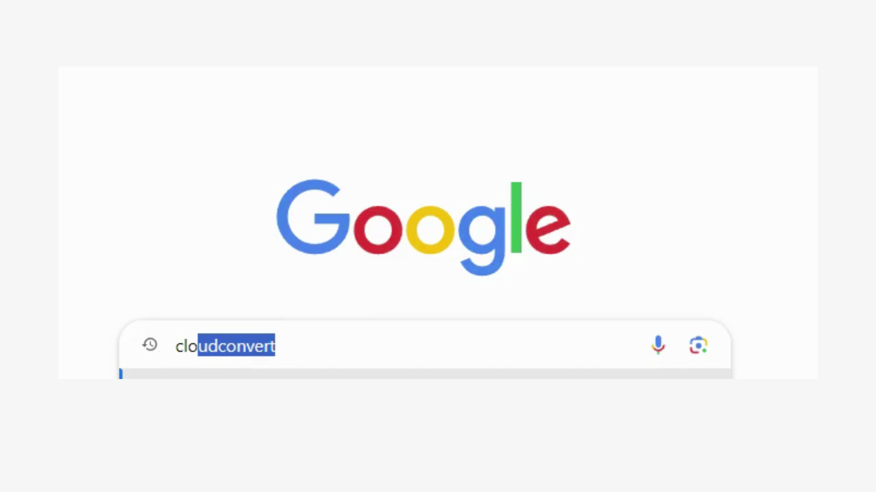
key(Return)
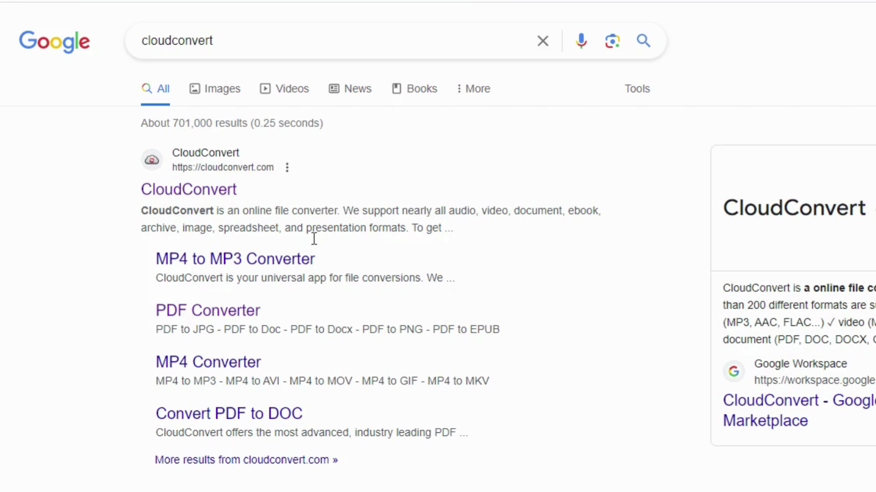
- Open CloudConvert, convert the wedding newspaper PDF to PNG, and download the PNG results
click(221, 191)
click(539, 126)
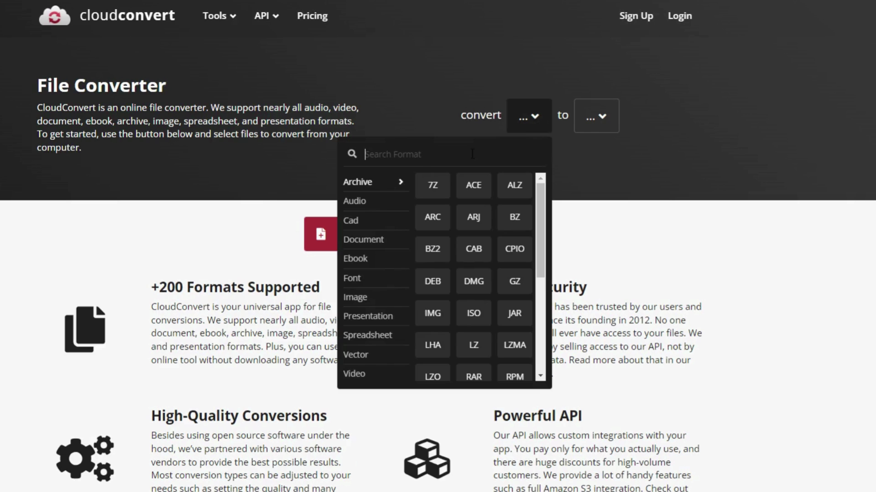
text(pdf)
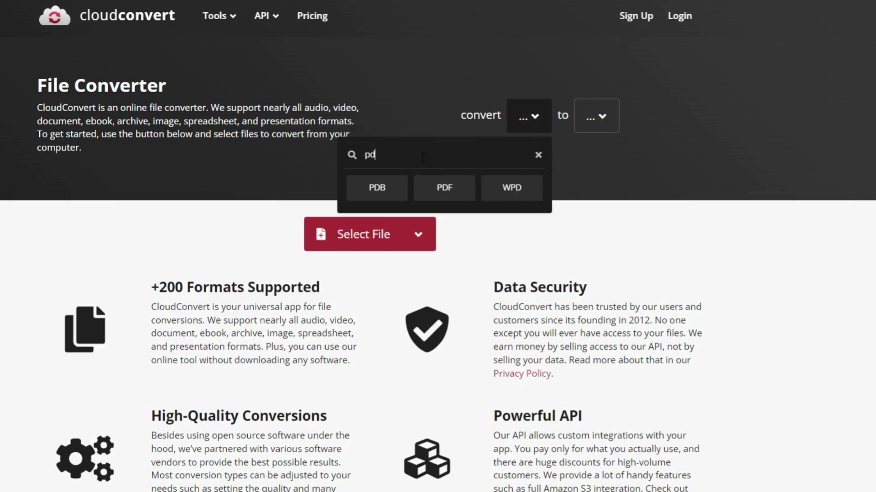
click(392, 193)
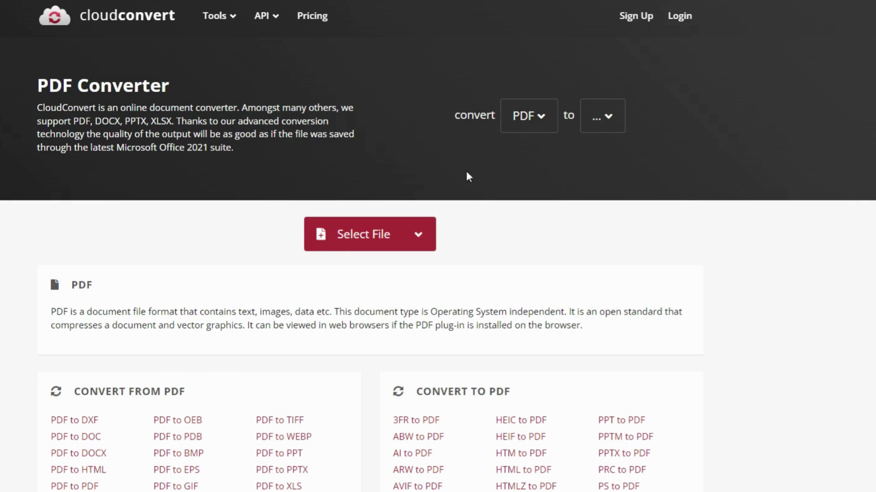
click(610, 121)
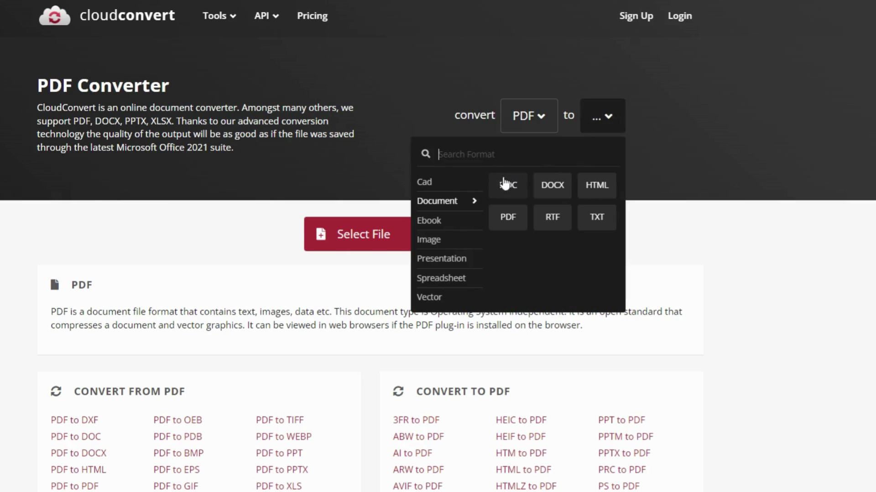
text(png)
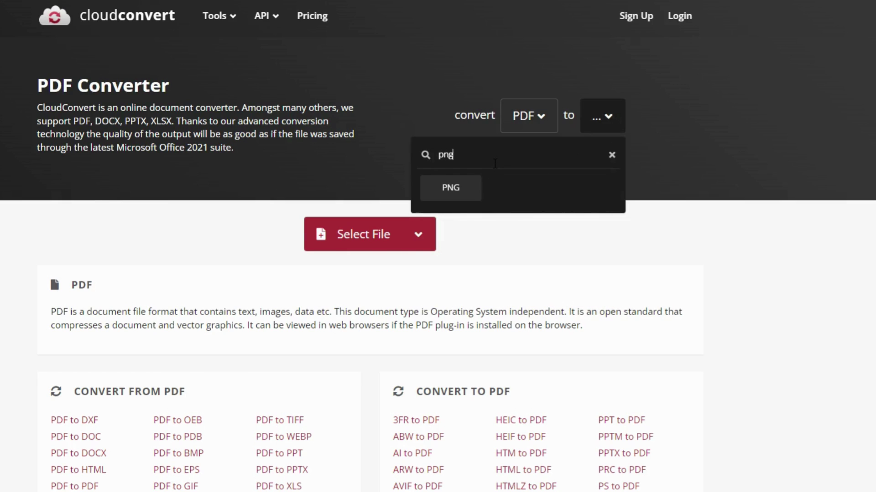
click(471, 189)
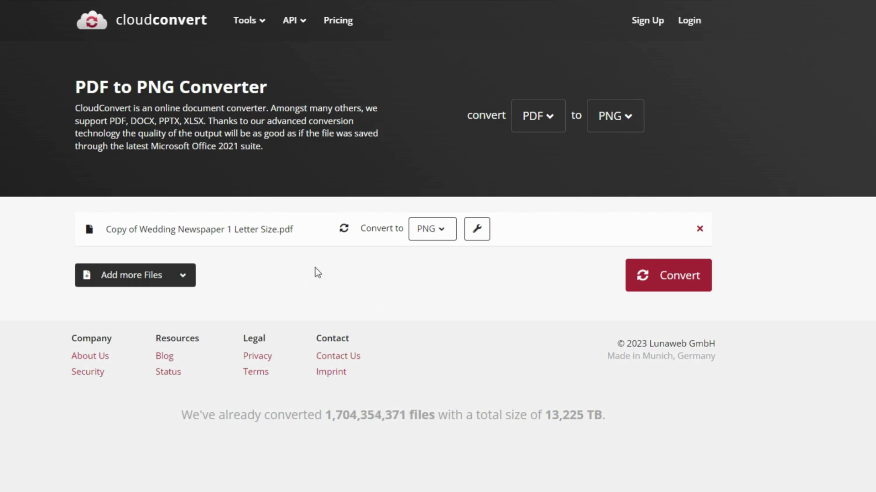
click(676, 284)
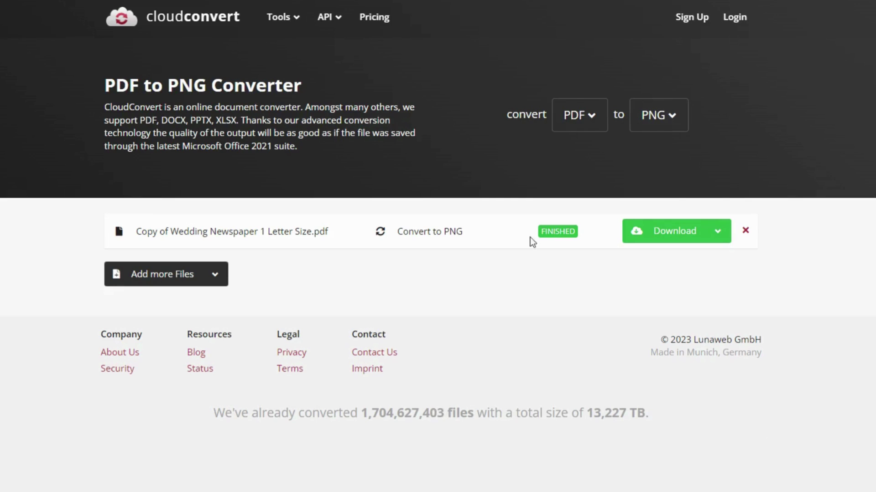
click(678, 240)
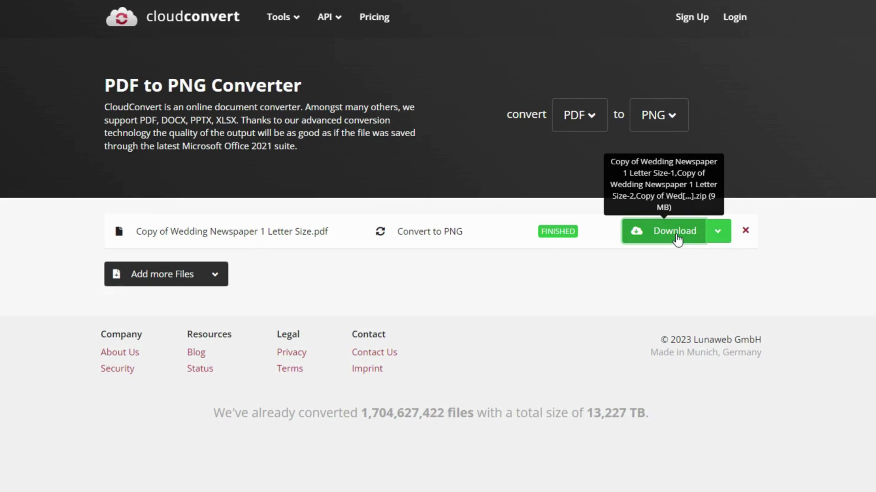